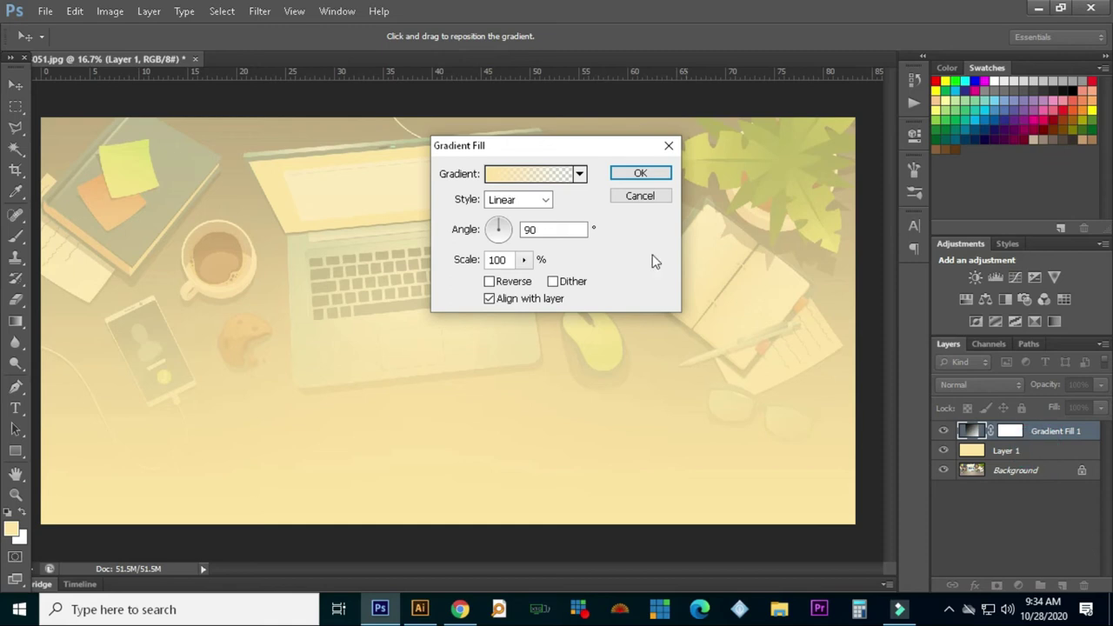
# Discard the pending gradient fill, add a new gradient fill layer above Layer 1, and open its gradient for editing.
pyautogui.click(640, 196)
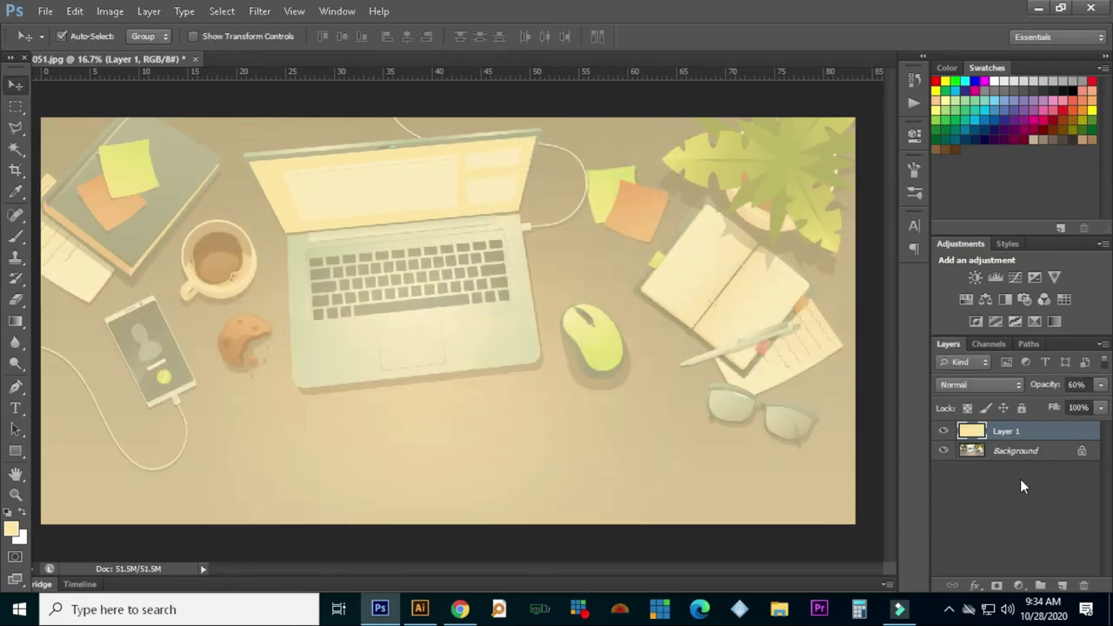
pyautogui.click(1019, 587)
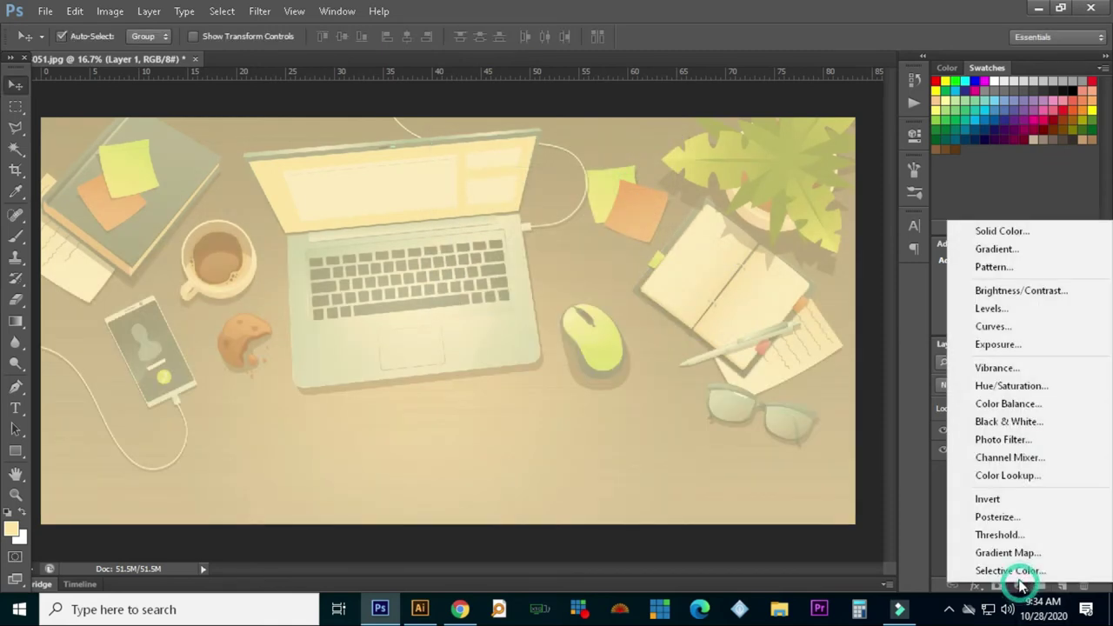
pyautogui.click(1000, 249)
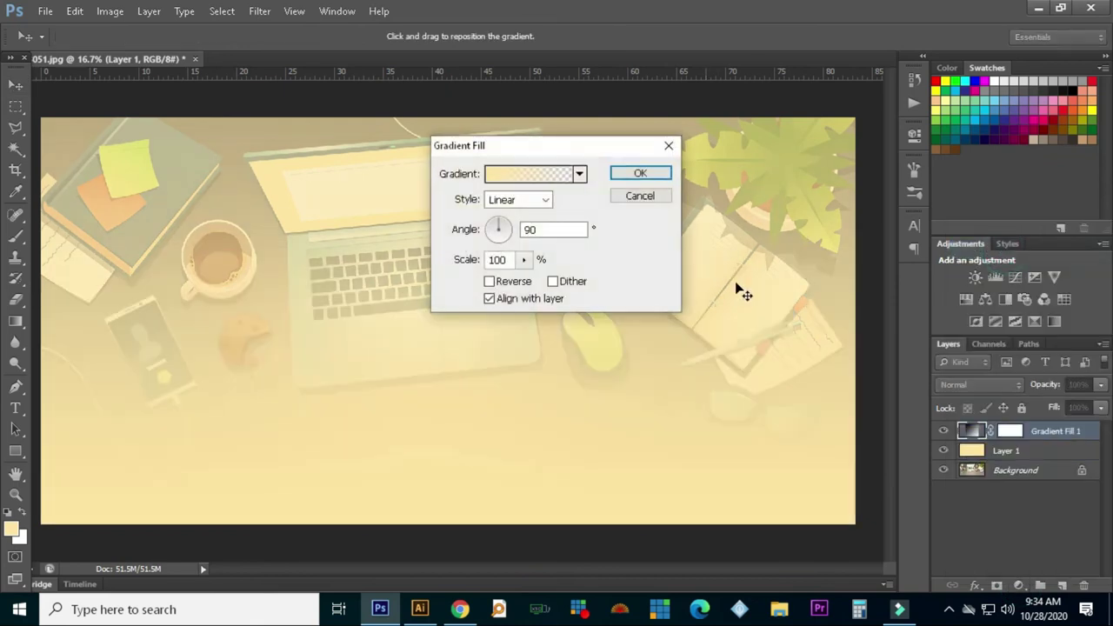
pyautogui.click(491, 174)
# Set the gradient's starting colour stop to dark purple #440766 and apply the gradient fill.
pyautogui.doubleClick(400, 349)
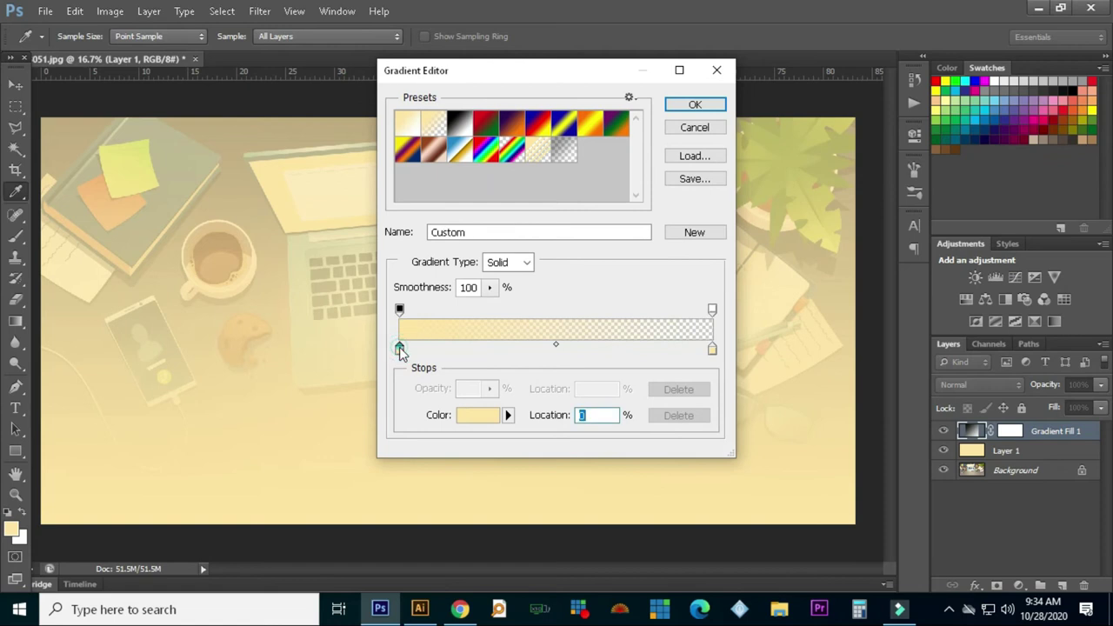
pyautogui.click(1018, 121)
pyautogui.click(1008, 122)
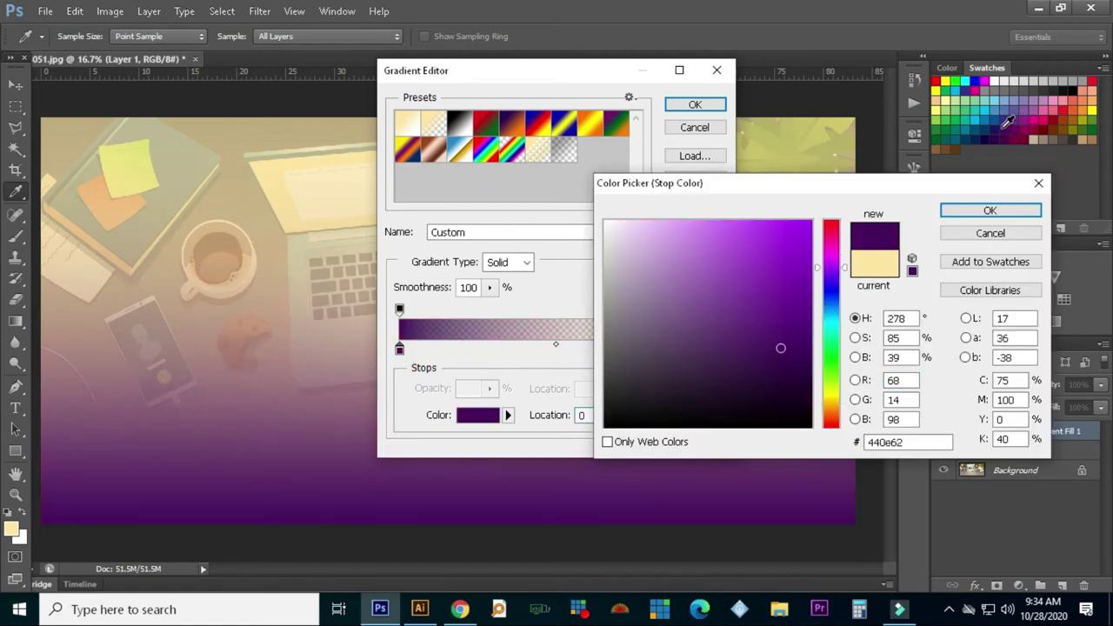
pyautogui.click(1000, 127)
pyautogui.click(1007, 122)
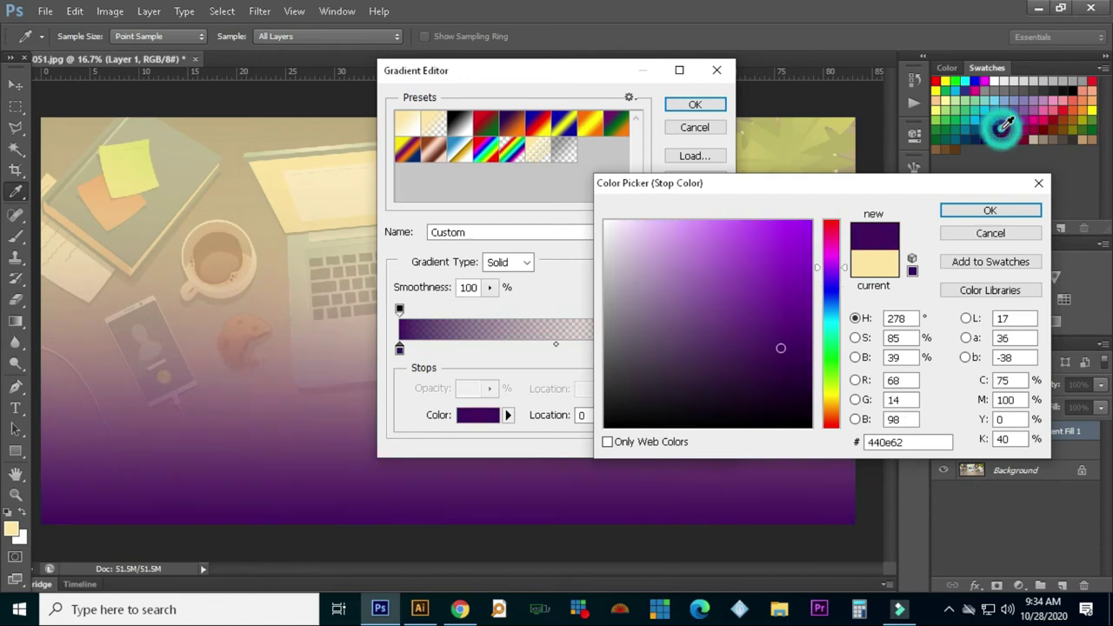
pyautogui.click(965, 213)
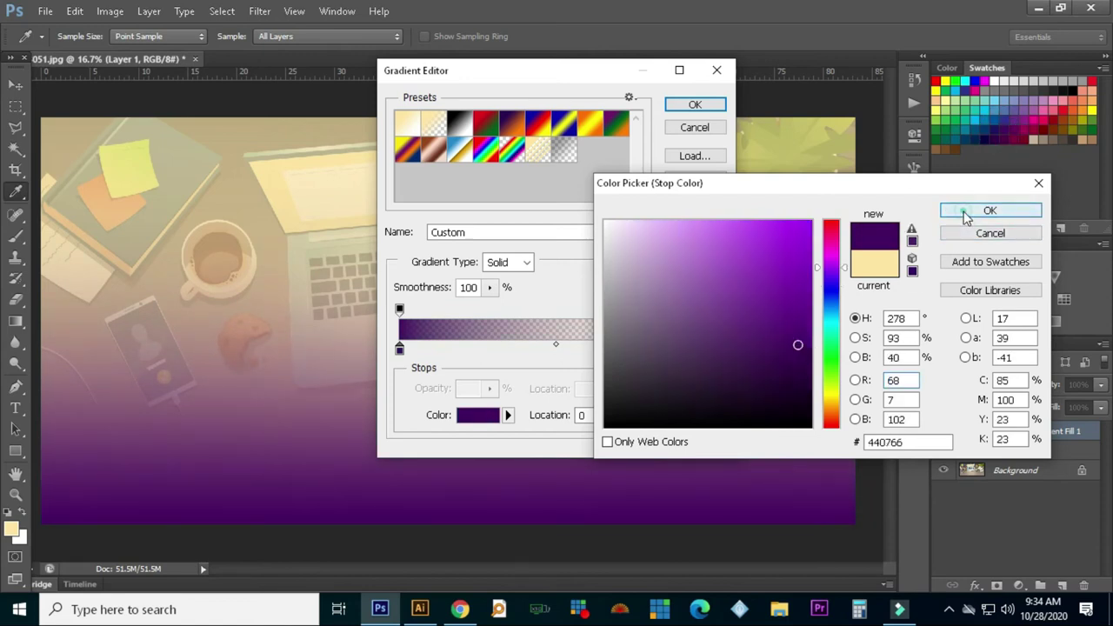
pyautogui.click(965, 213)
pyautogui.click(704, 105)
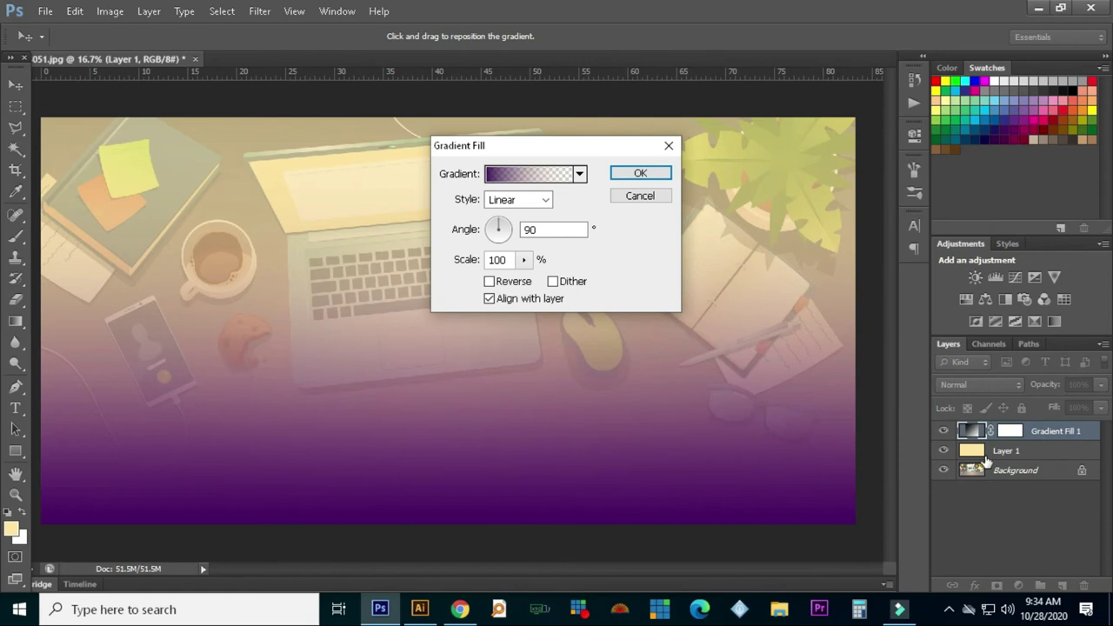
pyautogui.click(640, 173)
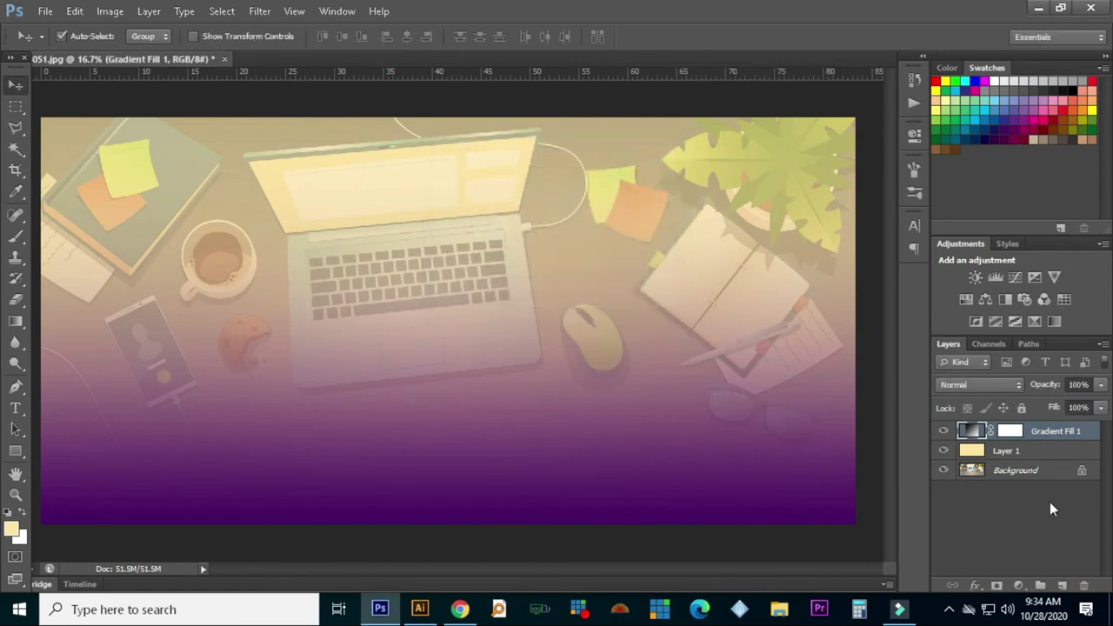
# Reopen the gradient fill layer's settings and inspect the gradient's end colour stop.
pyautogui.doubleClick(971, 432)
pyautogui.click(578, 178)
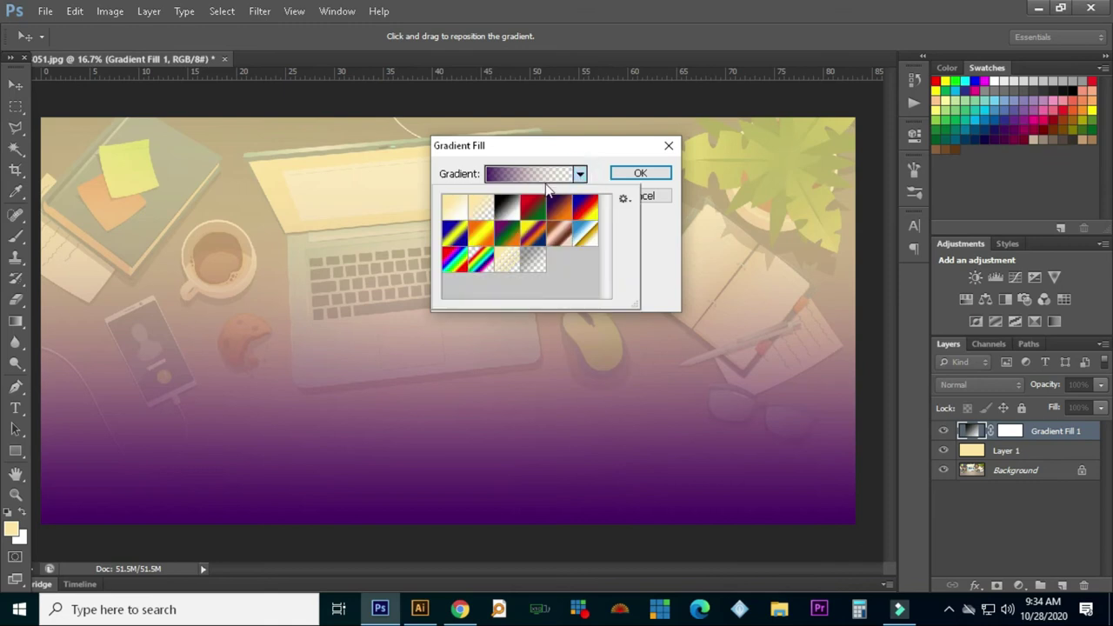
pyautogui.click(544, 176)
pyautogui.click(712, 349)
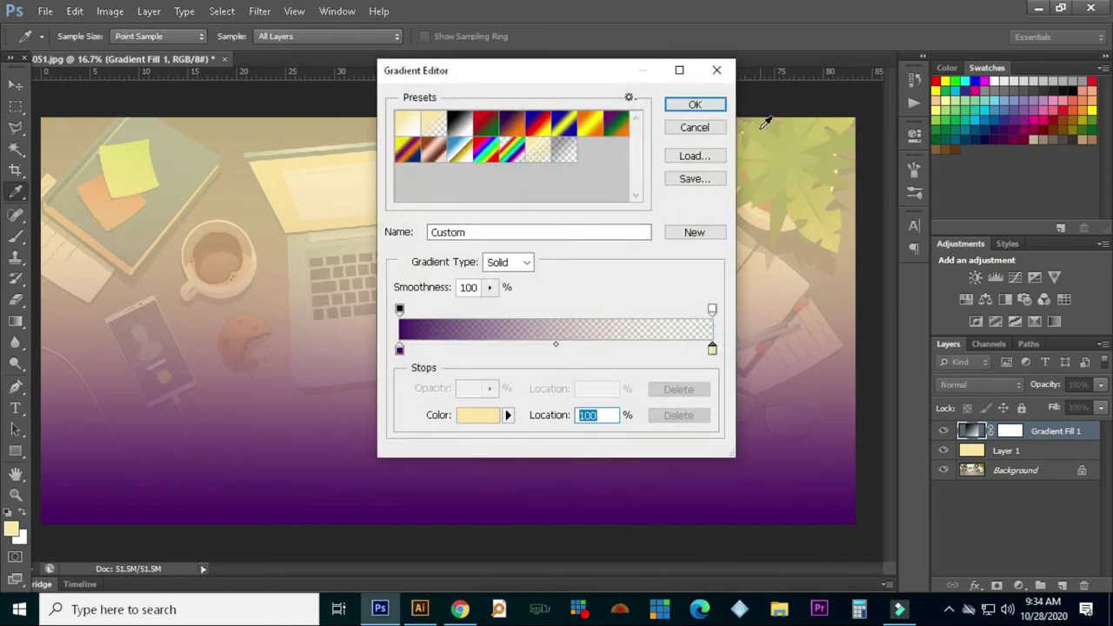
pyautogui.click(696, 105)
pyautogui.click(641, 174)
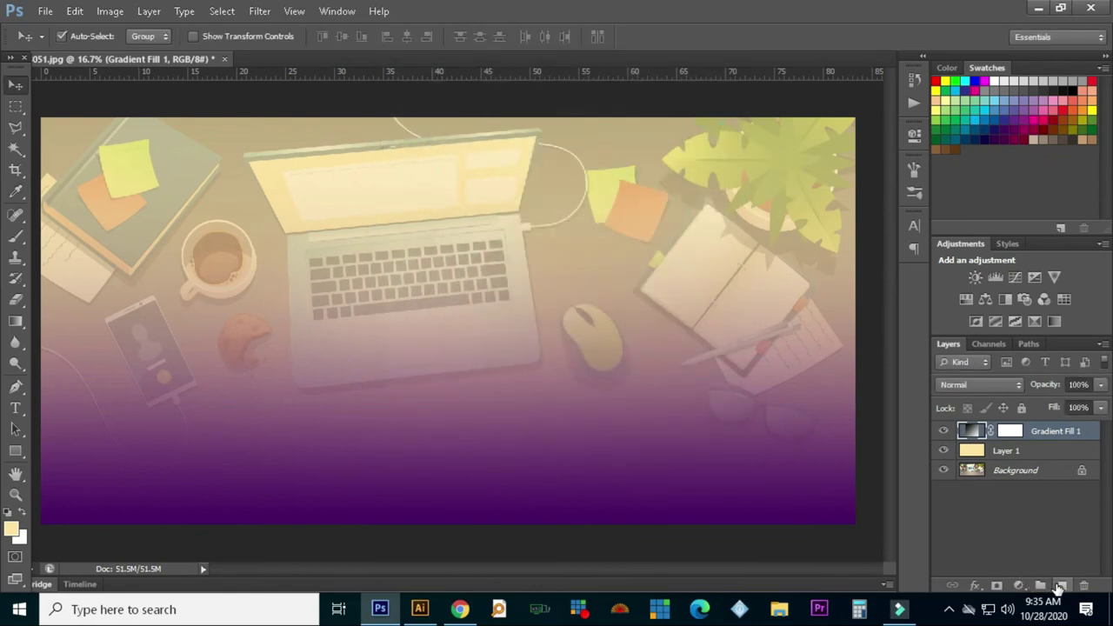
# Switch to Illustrator and bring only the circular travel emblem from logo.ai into the Photoshop banner document.
pyautogui.click(420, 610)
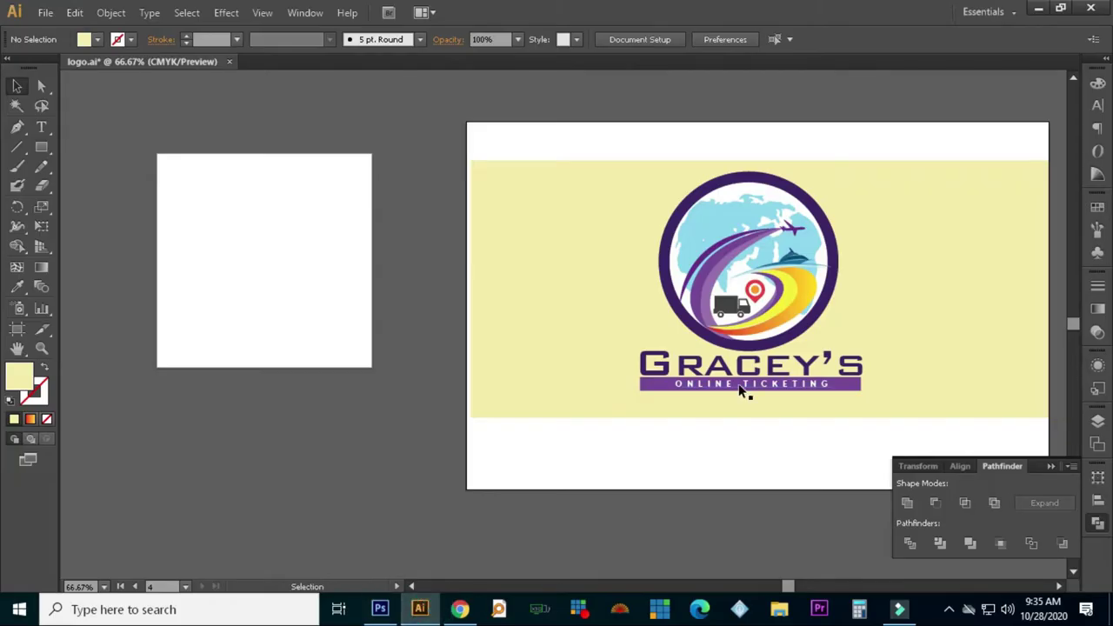
pyautogui.click(744, 333)
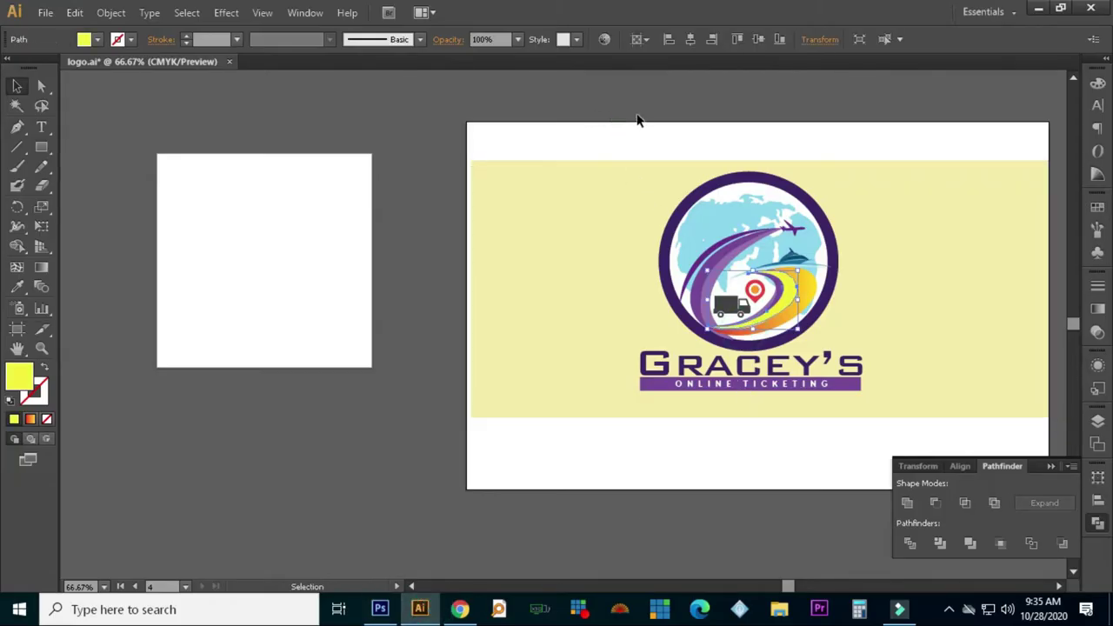
pyautogui.moveTo(659, 115); pyautogui.dragTo(841, 365)
pyautogui.keyDown('shift'); pyautogui.click(883, 318); pyautogui.keyUp('shift')
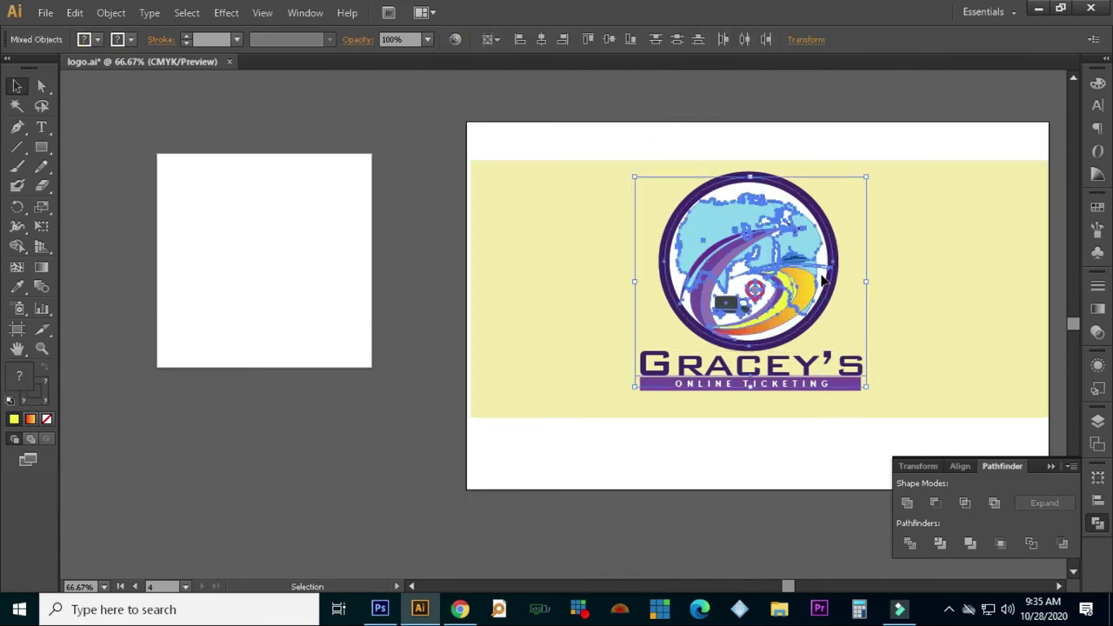
pyautogui.keyDown('shift'); pyautogui.click(803, 374); pyautogui.keyUp('shift')
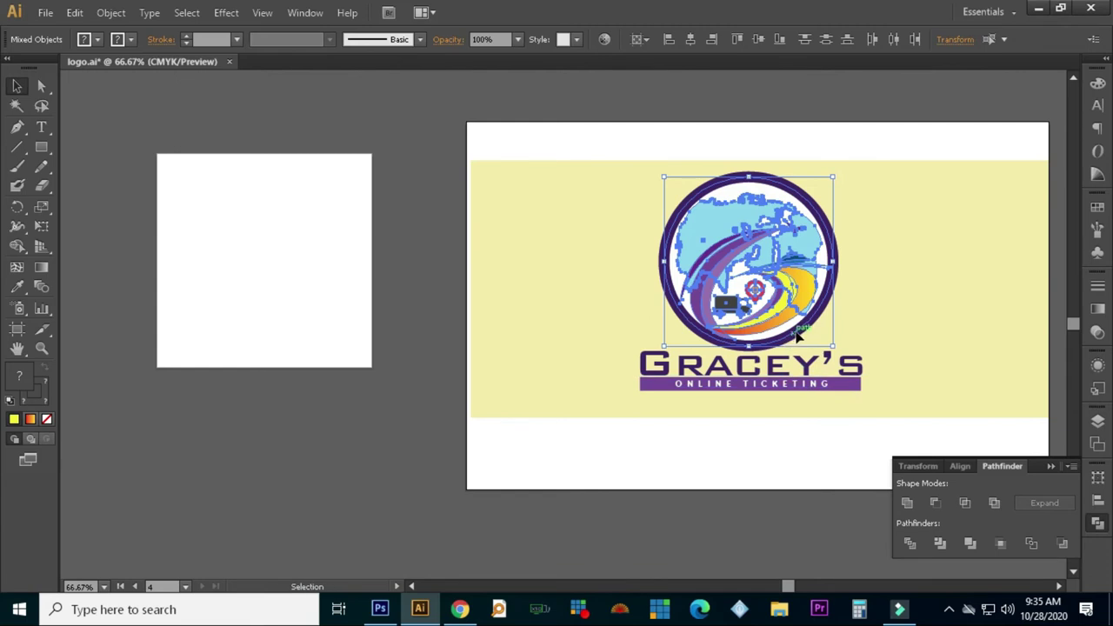
pyautogui.moveTo(799, 335); pyautogui.dragTo(443, 330)
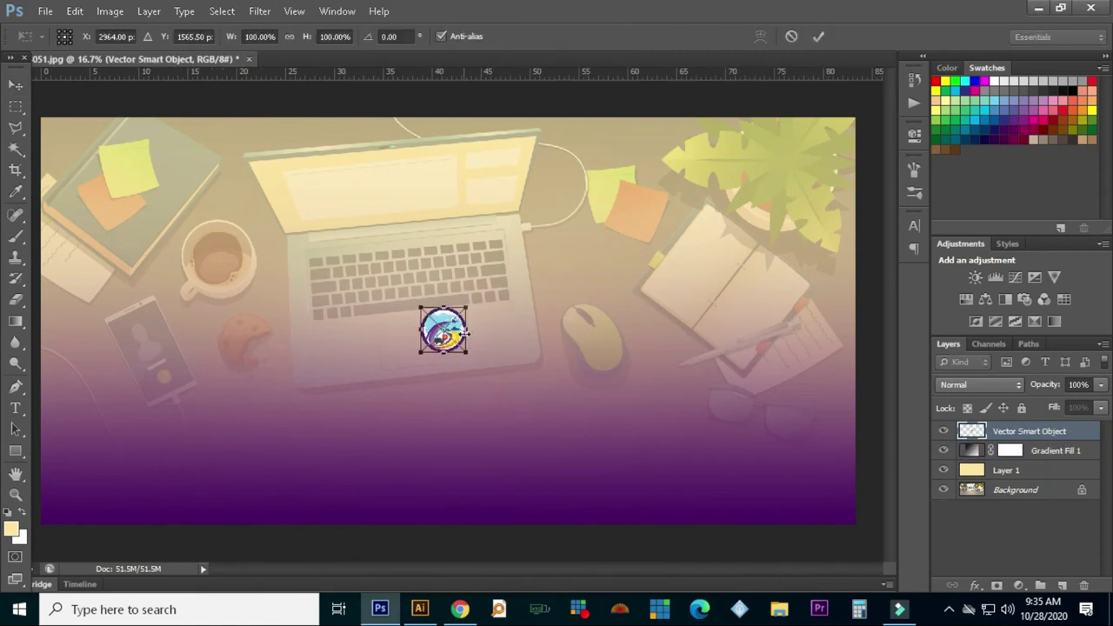
# Scale the placed emblem proportionally to about 513% and position it over the laptop in the banner's middle.
pyautogui.moveTo(470, 306); pyautogui.dragTo(587, 183)
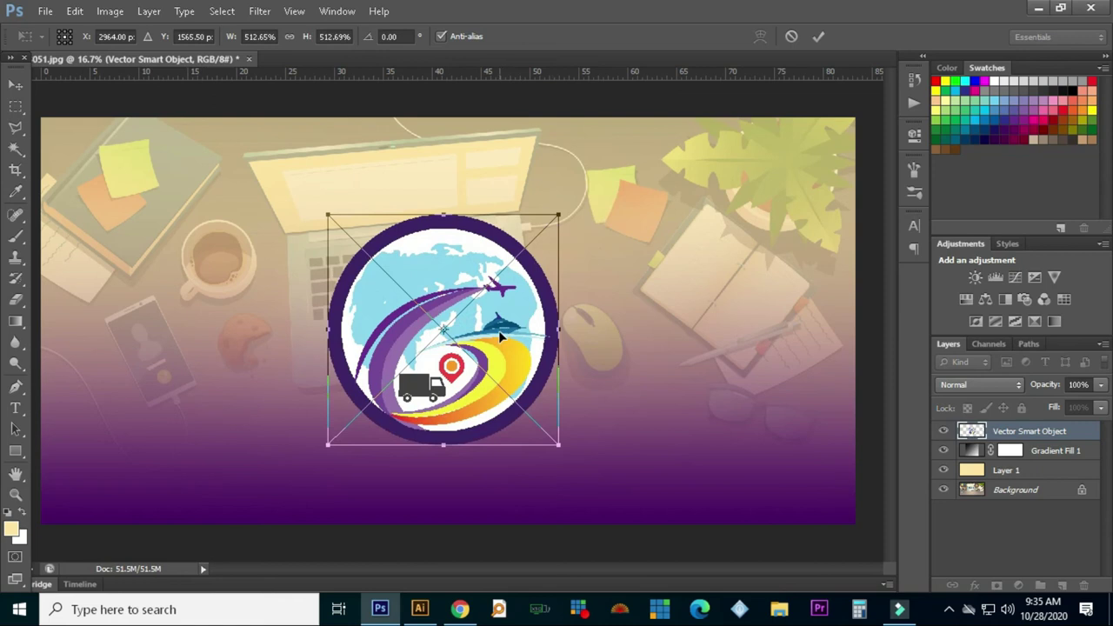
pyautogui.press('Return')
pyautogui.moveTo(502, 393); pyautogui.dragTo(491, 335)
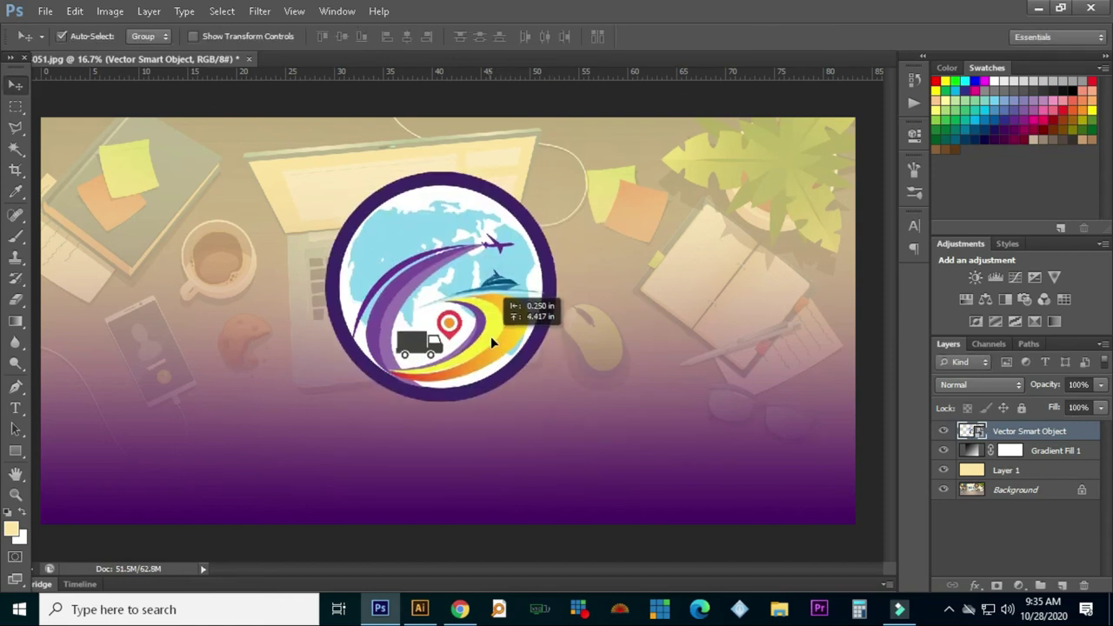
# Switch to Illustrator and bring the "Gracey's Online Ticketing" wordmark with its purple bar into the Photoshop banner.
pyautogui.hotkey('alt', 'Tab')
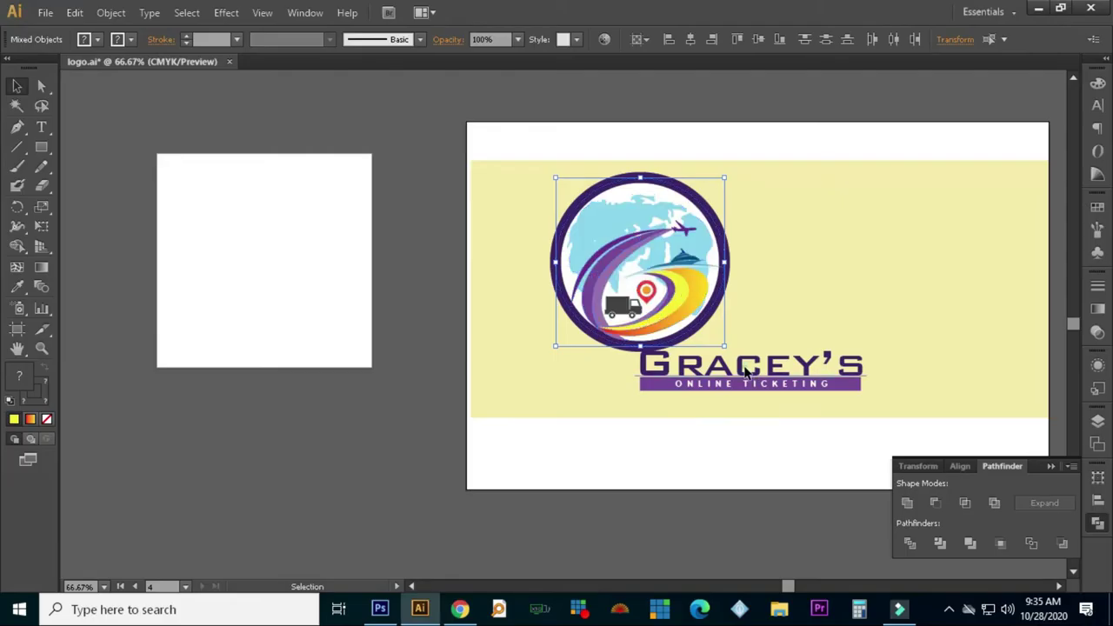
pyautogui.click(756, 393)
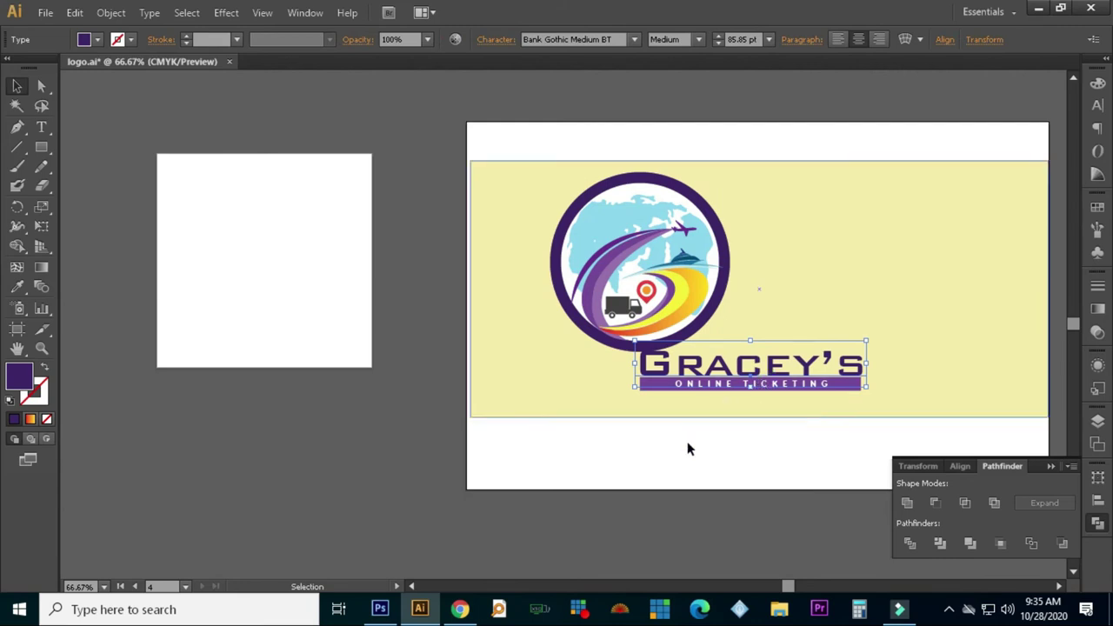
pyautogui.moveTo(682, 484); pyautogui.dragTo(461, 493)
pyautogui.click(832, 297)
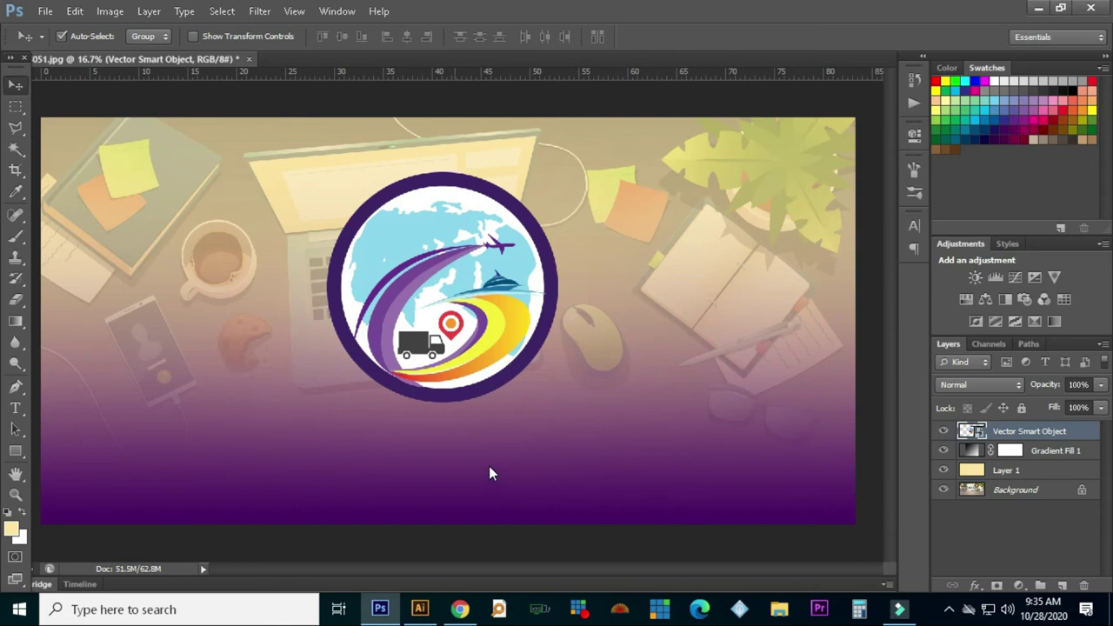
# Enlarge the wordmark beneath the circular emblem and shift both logo parts slightly up and left together.
pyautogui.moveTo(490, 470); pyautogui.dragTo(618, 422)
pyautogui.press('Return')
pyautogui.moveTo(529, 514); pyautogui.dragTo(517, 453)
pyautogui.keyDown('shift'); pyautogui.click(476, 387); pyautogui.keyUp('shift')
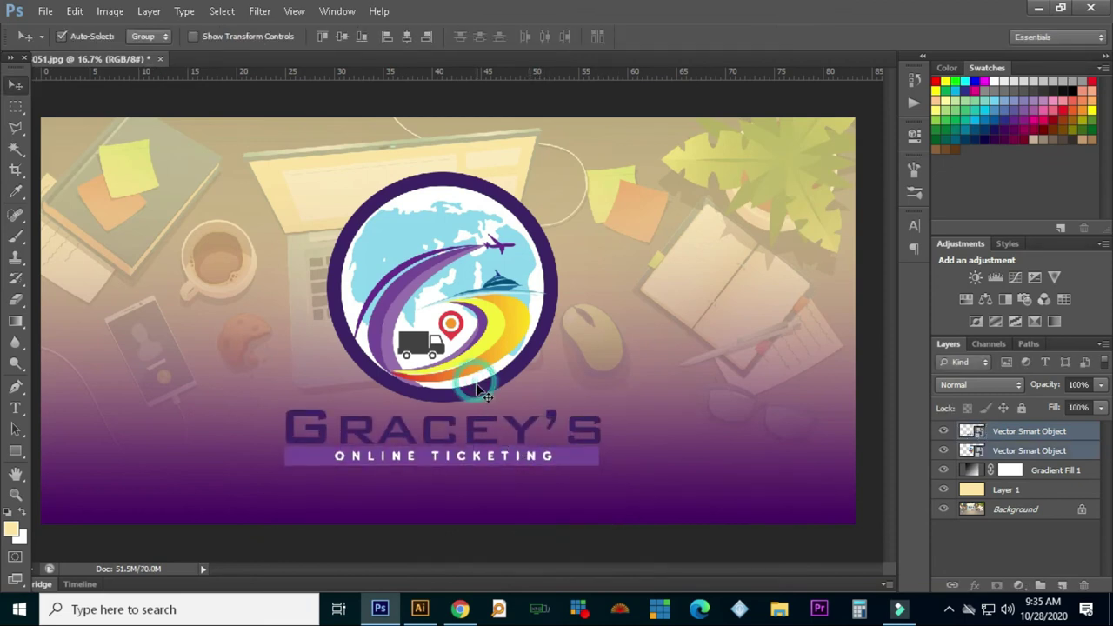
pyautogui.moveTo(476, 387); pyautogui.dragTo(468, 377)
pyautogui.hotkey('ctrl', '-')
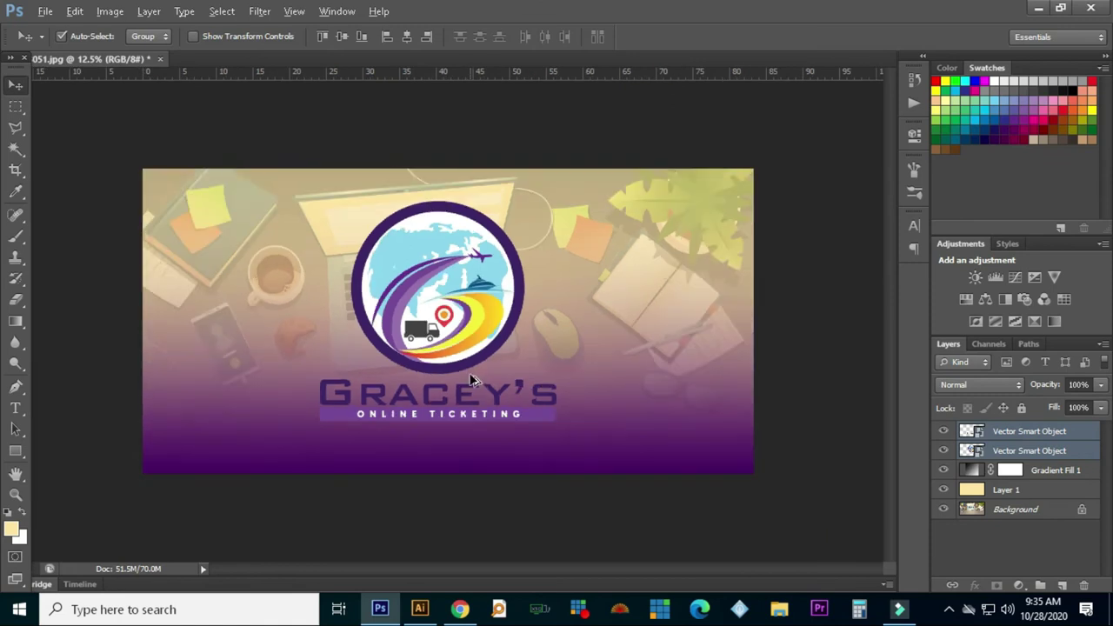
pyautogui.click(41, 11)
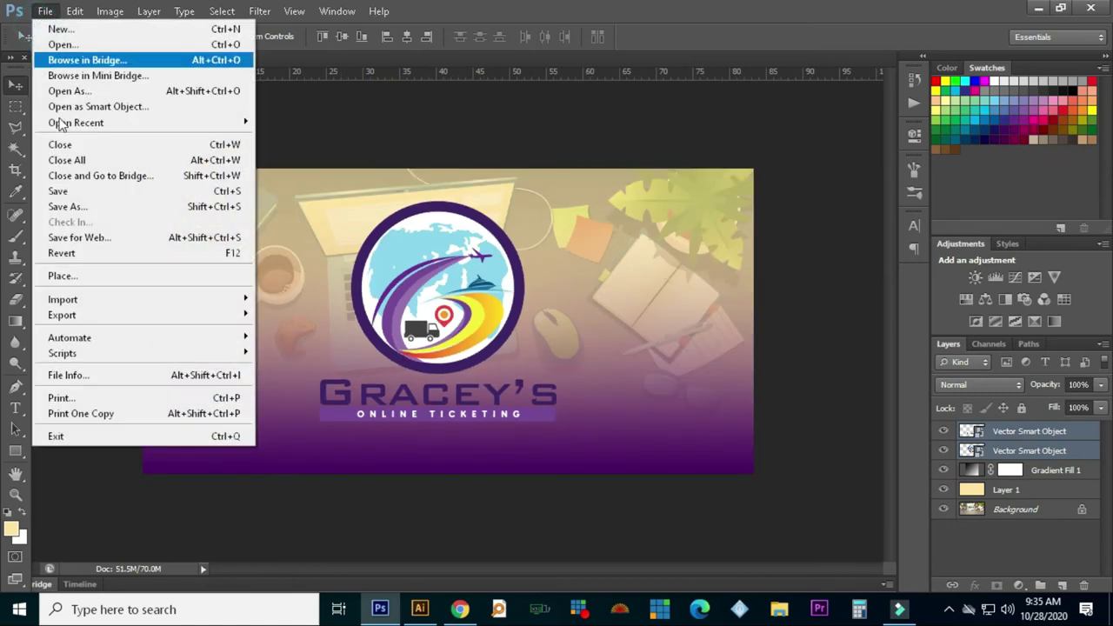
pyautogui.click(82, 275)
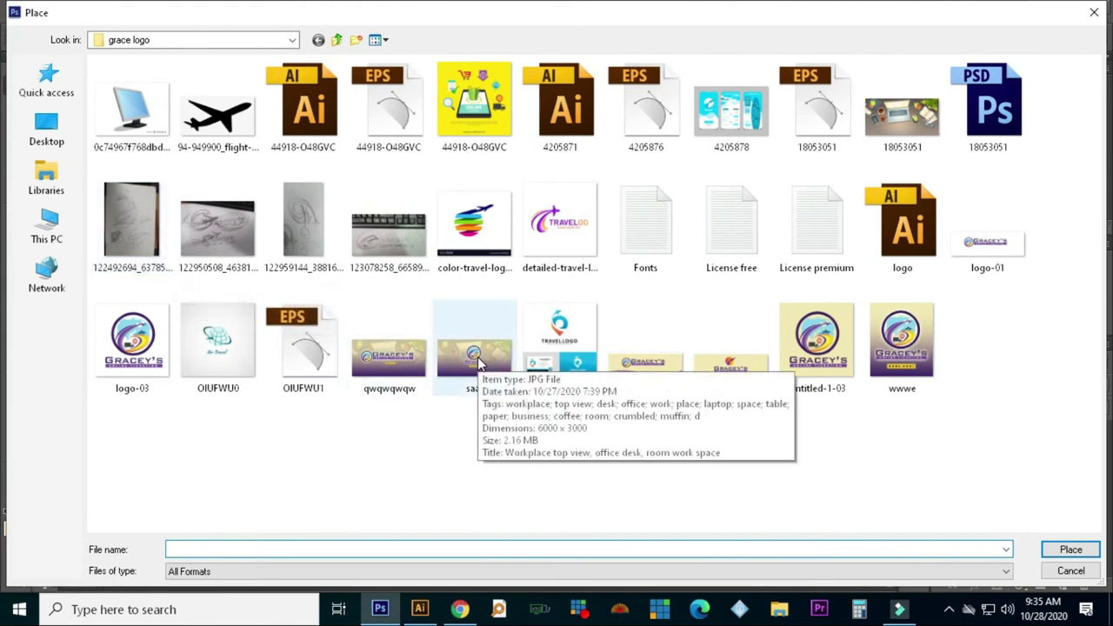
pyautogui.click(1069, 570)
pyautogui.hotkey('ctrl', '+')
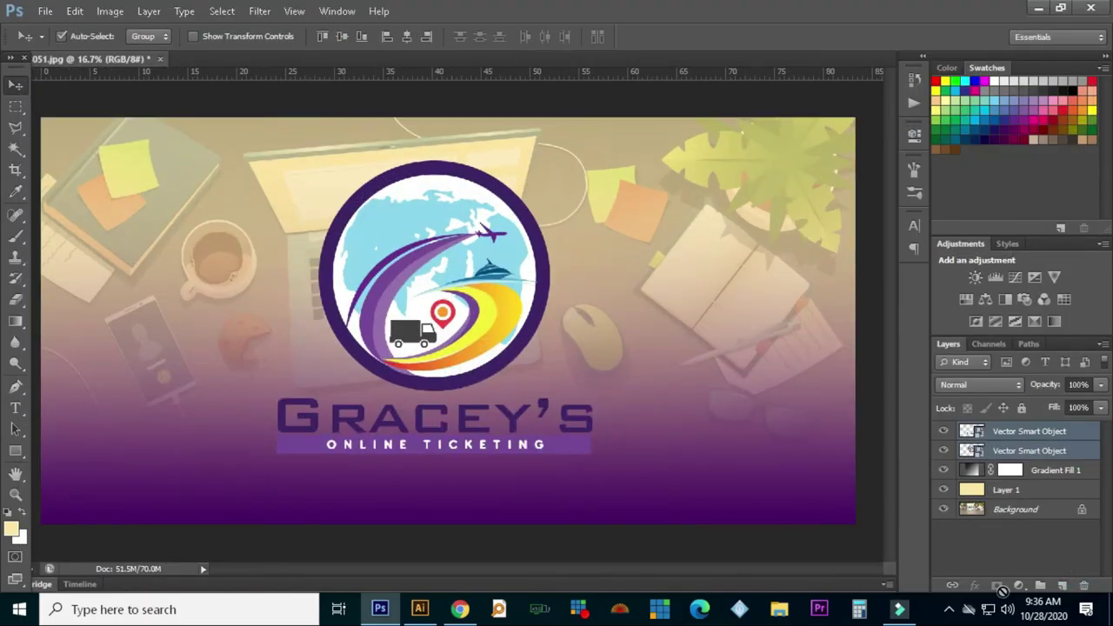
# Add an Outer Glow with a size of 76 px to the wordmark layer.
pyautogui.click(973, 432)
pyautogui.click(974, 585)
pyautogui.click(998, 550)
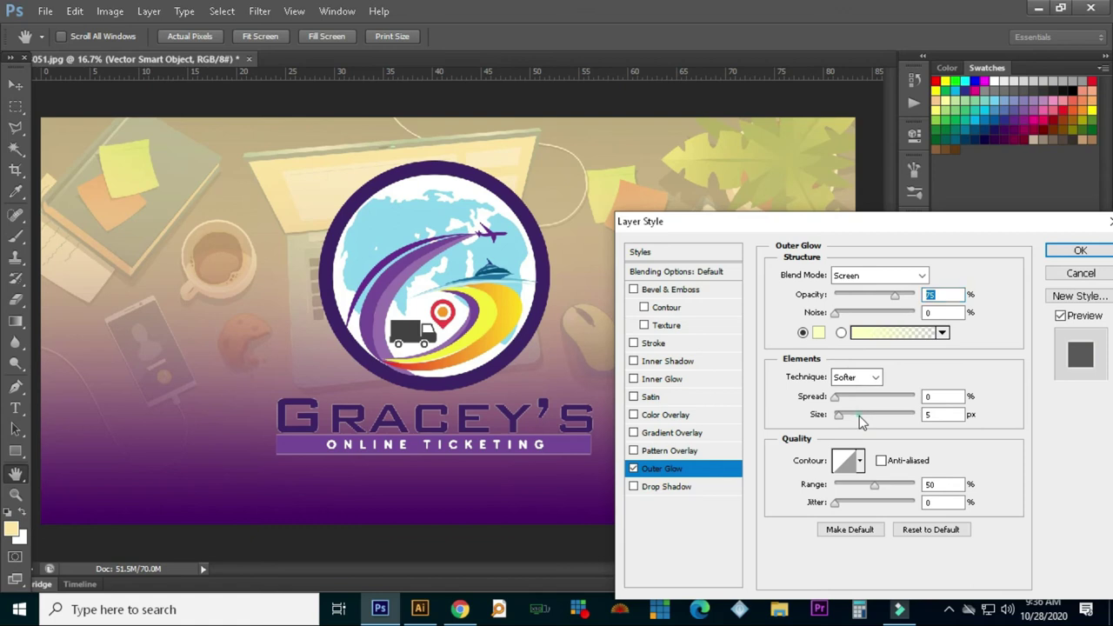
pyautogui.click(859, 415)
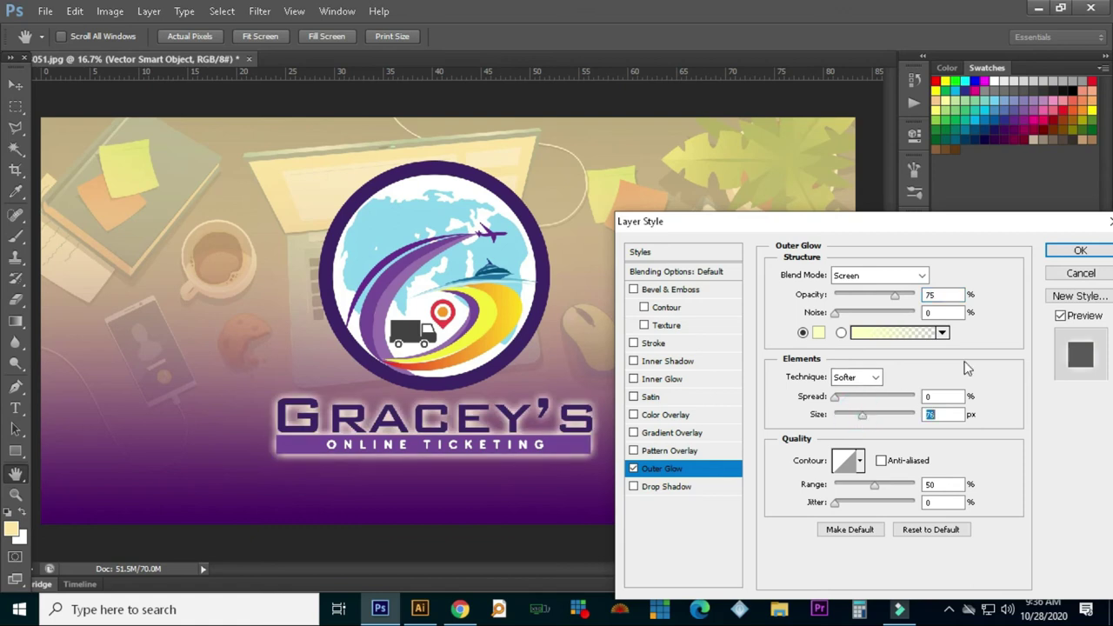
pyautogui.click(1079, 250)
# Copy the wordmark's layer style and paste it onto the circular emblem's layer.
pyautogui.rightClick(1043, 433)
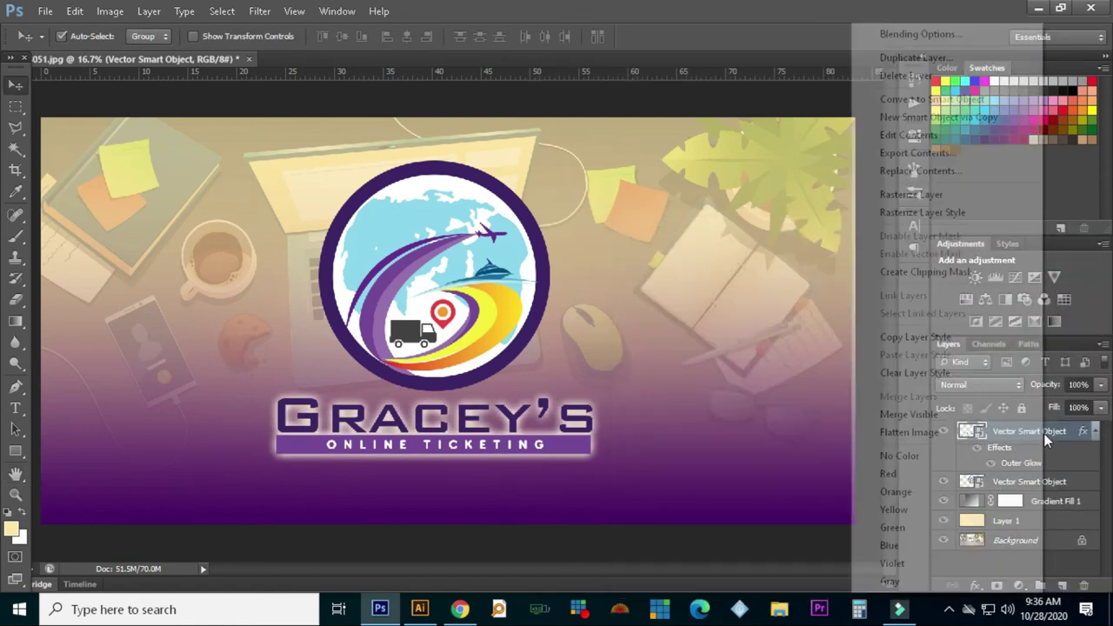
pyautogui.click(913, 336)
pyautogui.click(510, 330)
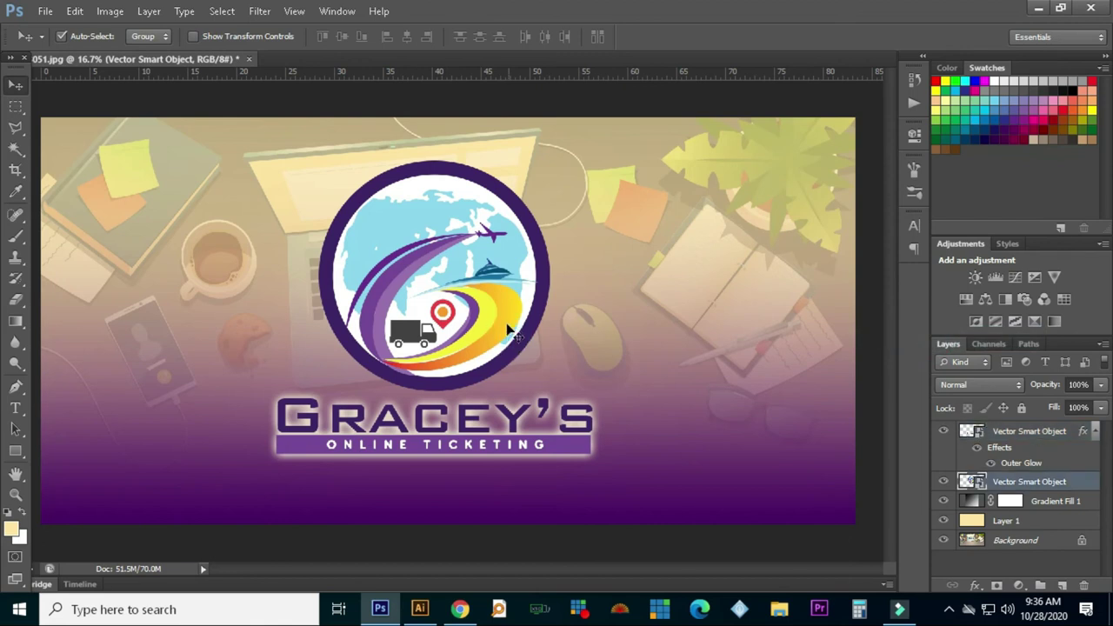
pyautogui.rightClick(1044, 485)
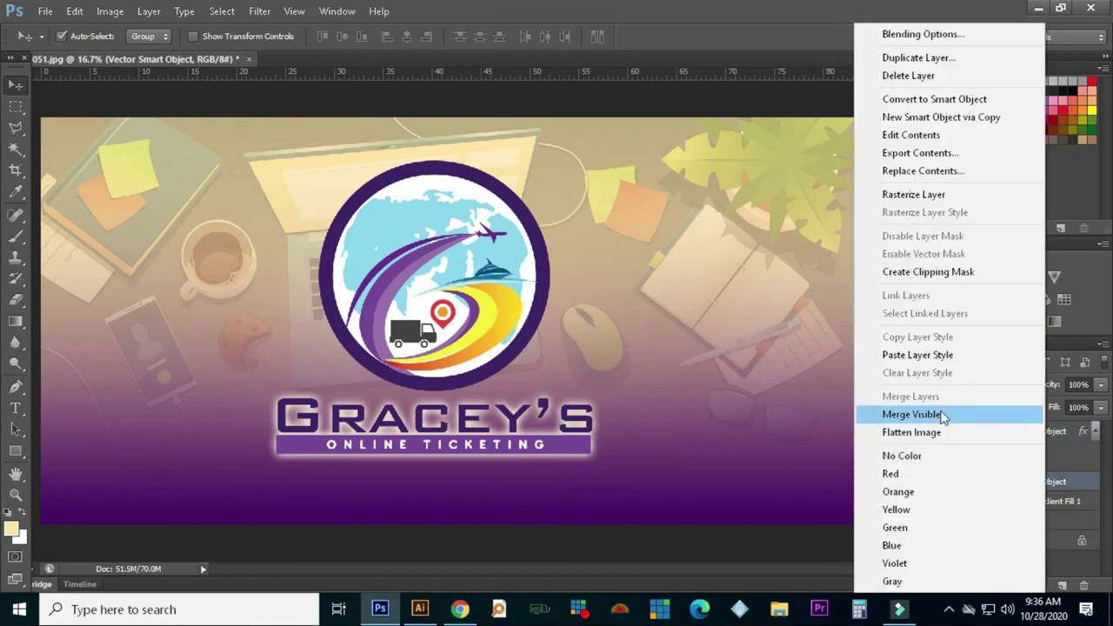
pyautogui.click(932, 358)
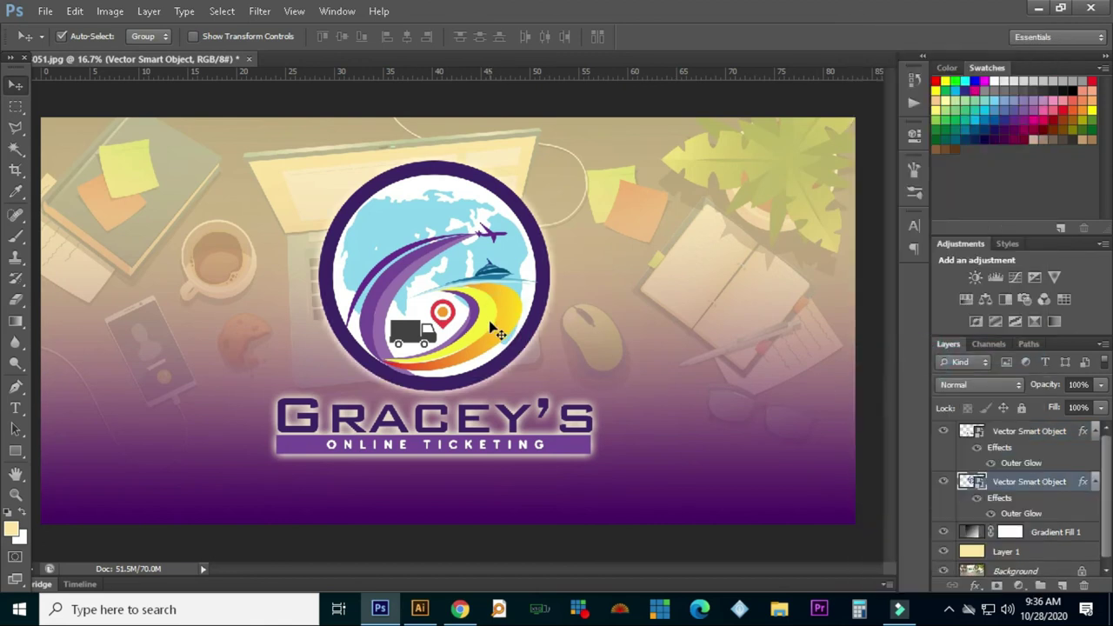
# Scale the circular emblem and wordmark down together to about 84% and move them slightly up.
pyautogui.click(465, 447)
pyautogui.keyDown('shift'); pyautogui.click(458, 376); pyautogui.keyUp('shift')
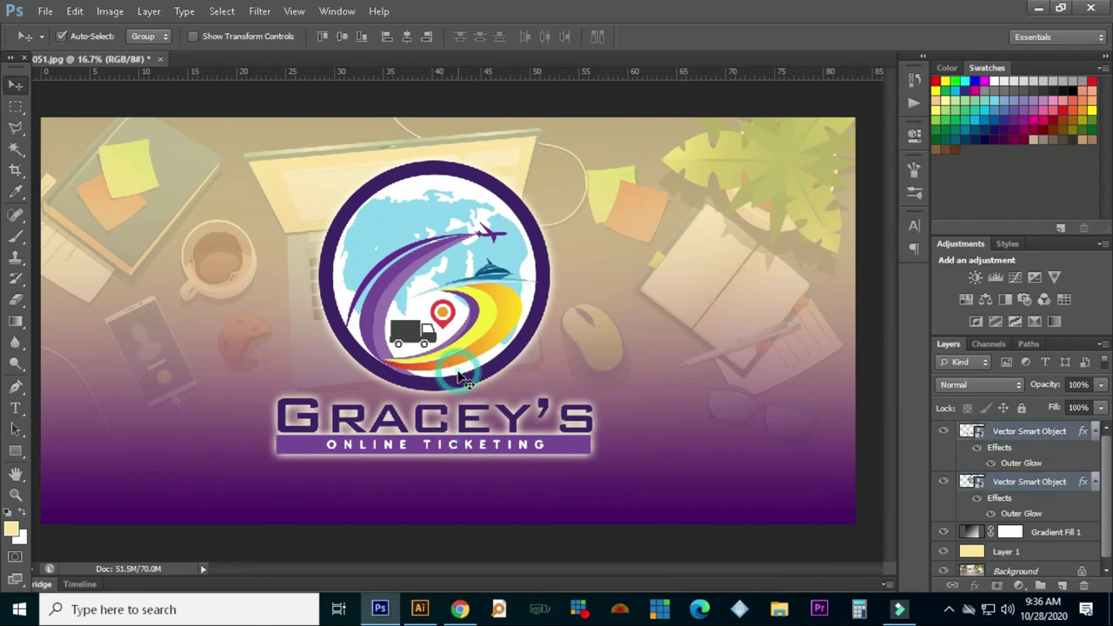
pyautogui.hotkey('ctrl', 't')
pyautogui.moveTo(592, 162); pyautogui.dragTo(566, 181)
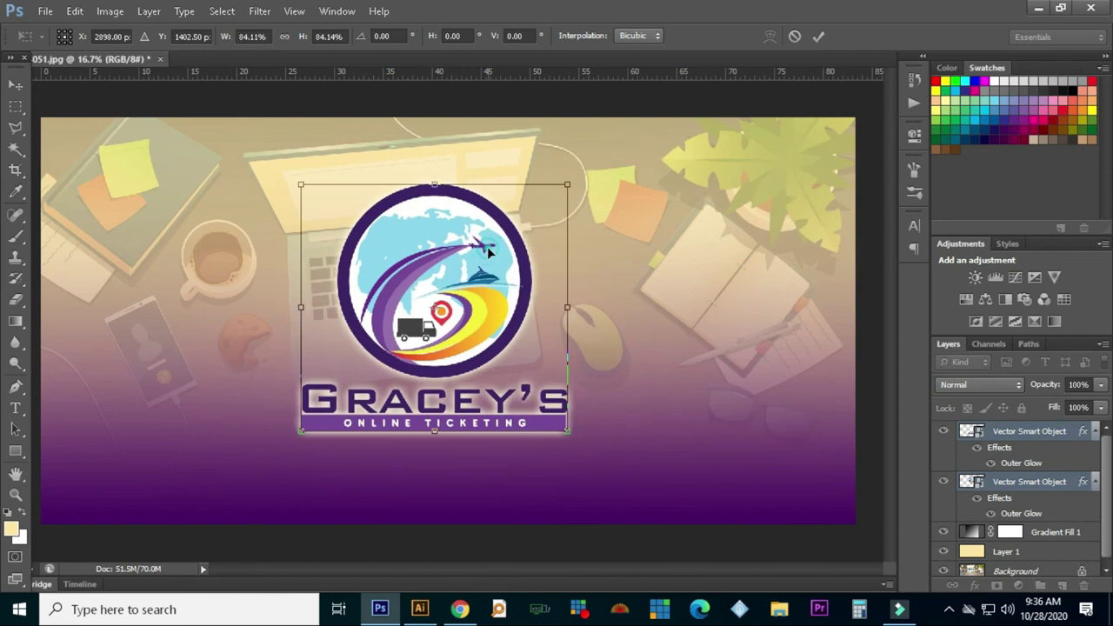
pyautogui.press('Return')
pyautogui.moveTo(482, 307); pyautogui.dragTo(487, 281)
# Create a wide, flat yellow rectangle on a new layer just below the wordmark's purple bar.
pyautogui.click(15, 107)
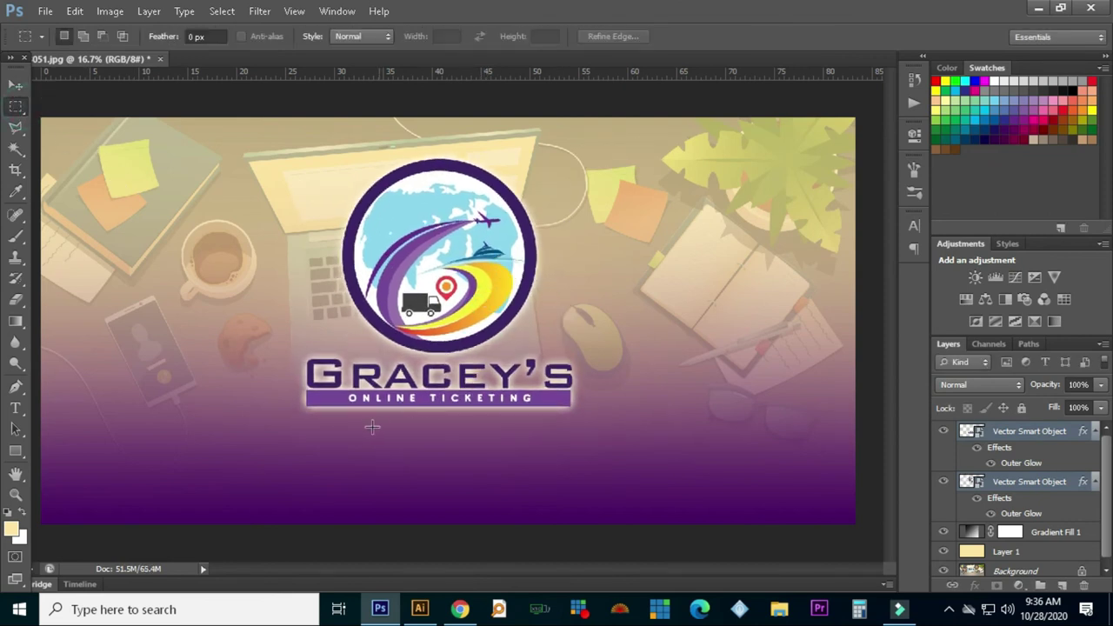
pyautogui.moveTo(340, 425); pyautogui.dragTo(515, 453)
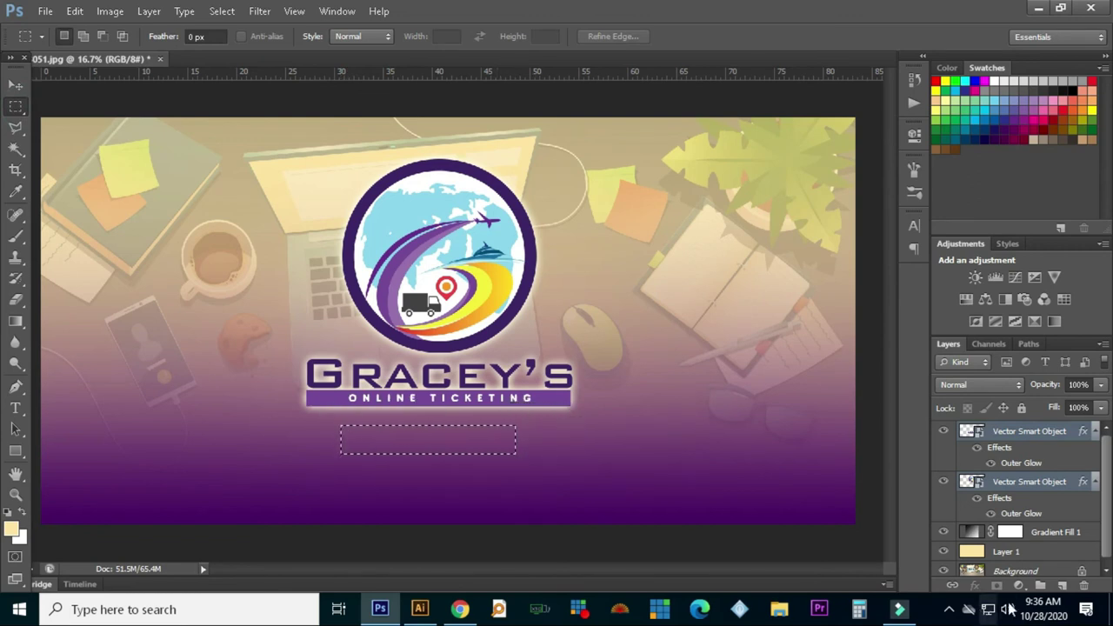
pyautogui.click(1063, 586)
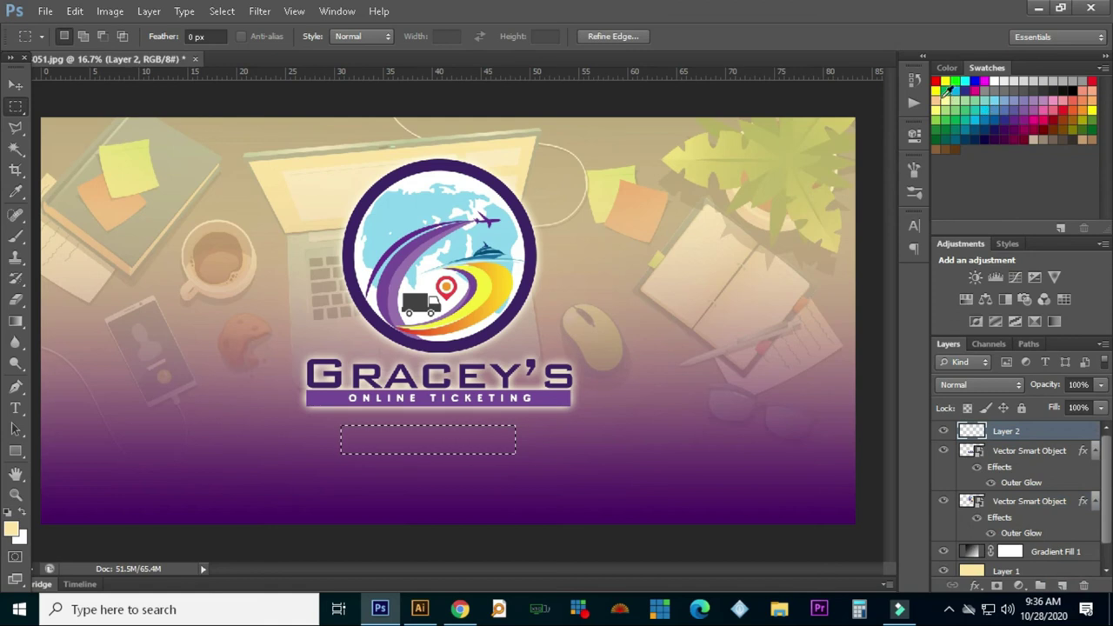
pyautogui.click(945, 80)
pyautogui.hotkey('alt', 'BackSpace')
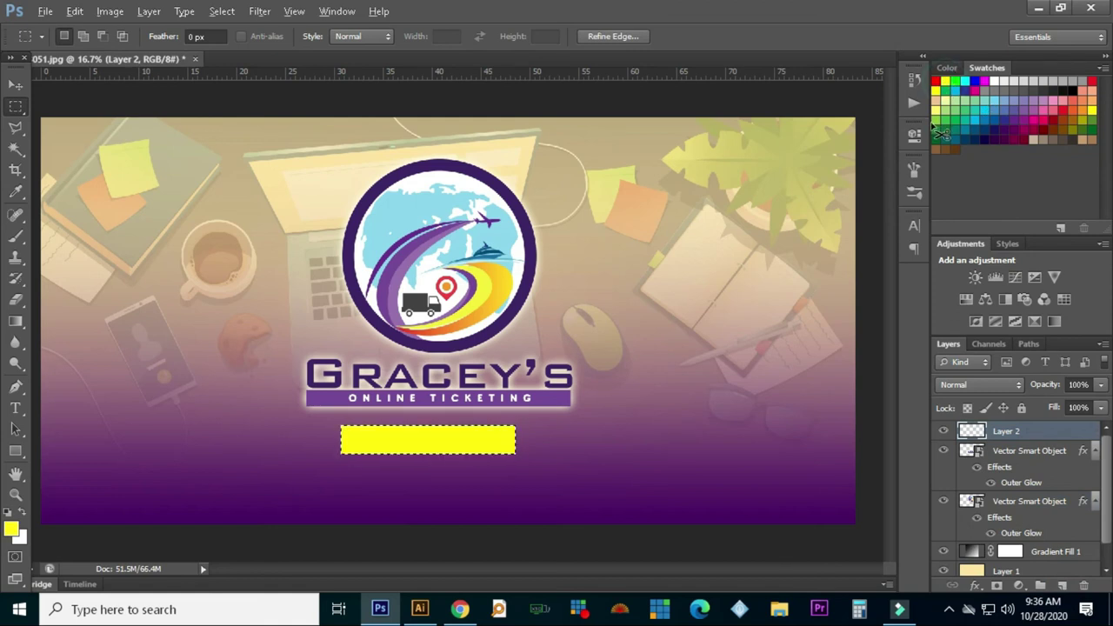
pyautogui.hotkey('ctrl', 'd')
# Add the text "BOOK NOW!" in black Verdana Bold 36 pt on the yellow rectangle.
pyautogui.scroll(2, 455, 447)
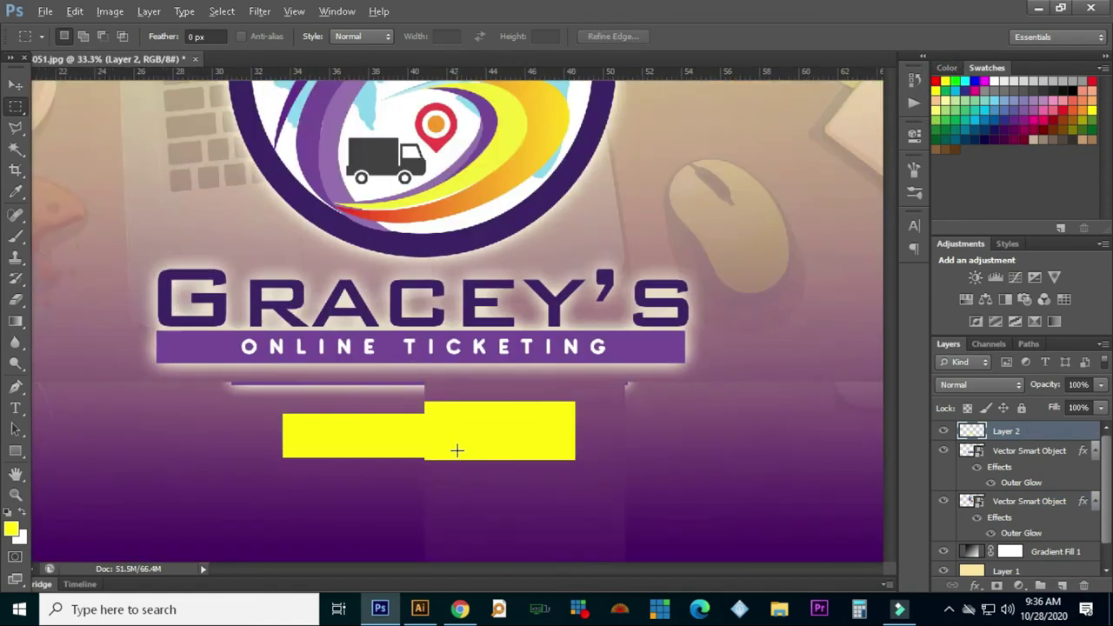
pyautogui.click(16, 406)
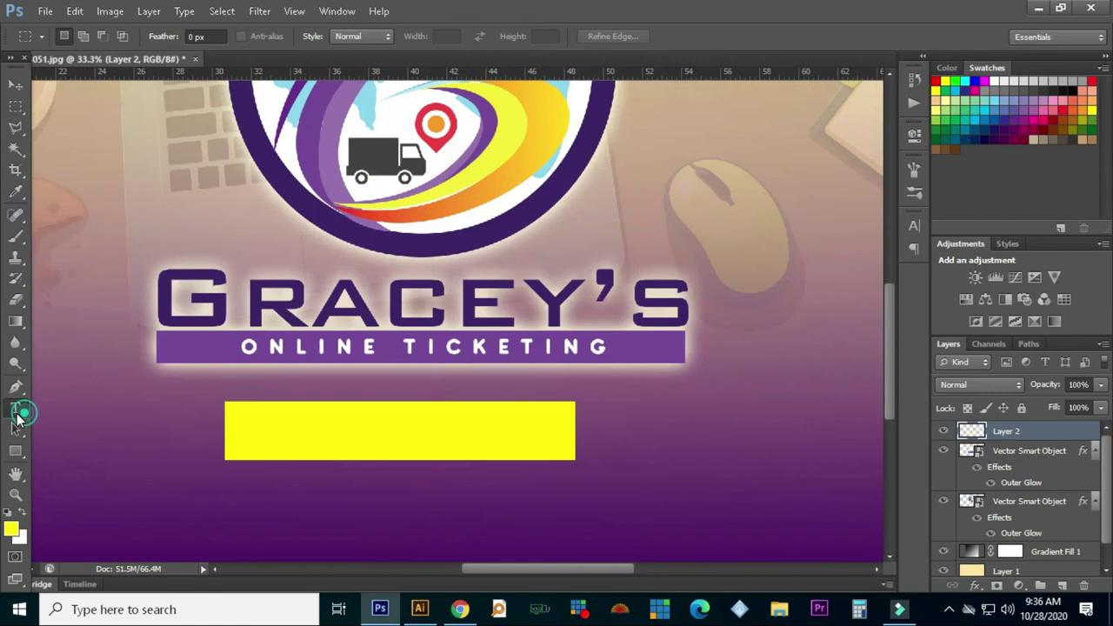
pyautogui.click(381, 437)
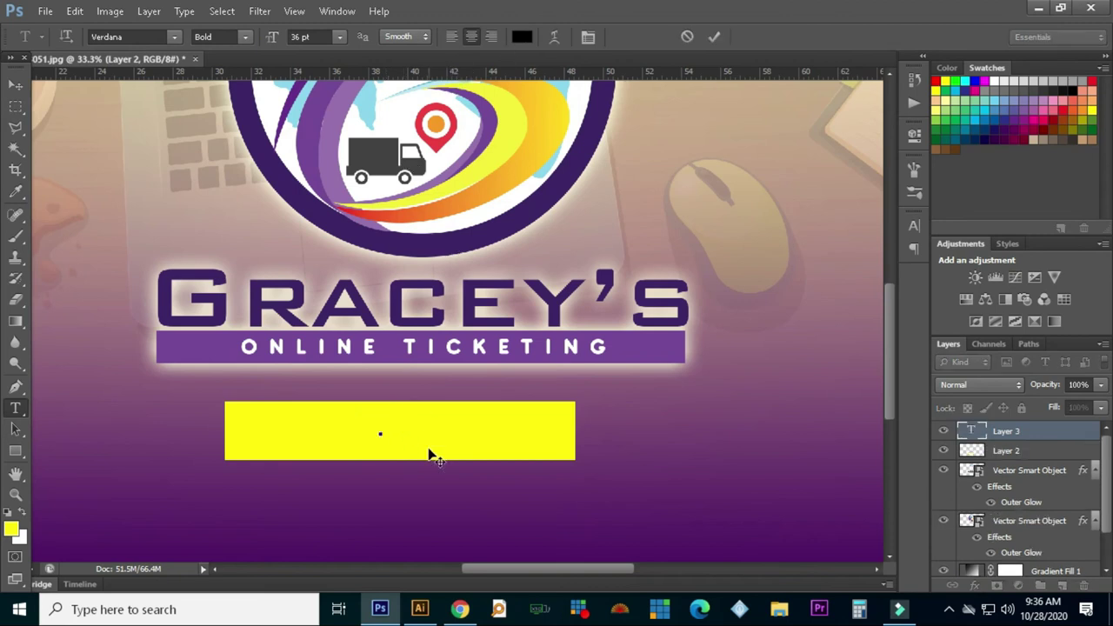
pyautogui.write('BOOK NOW')
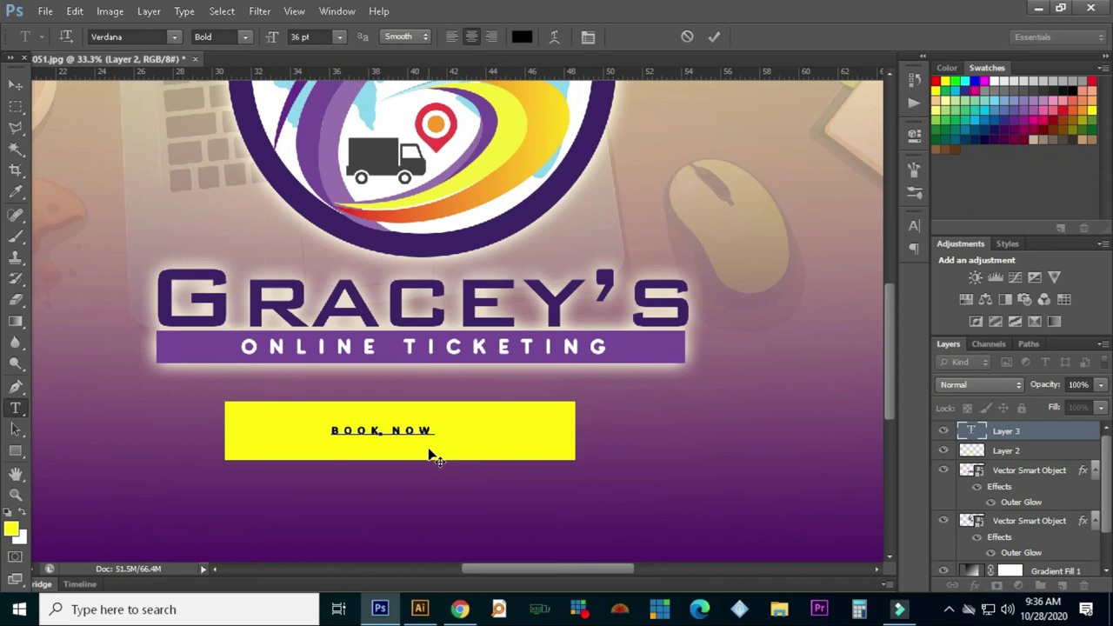
pyautogui.write('!')
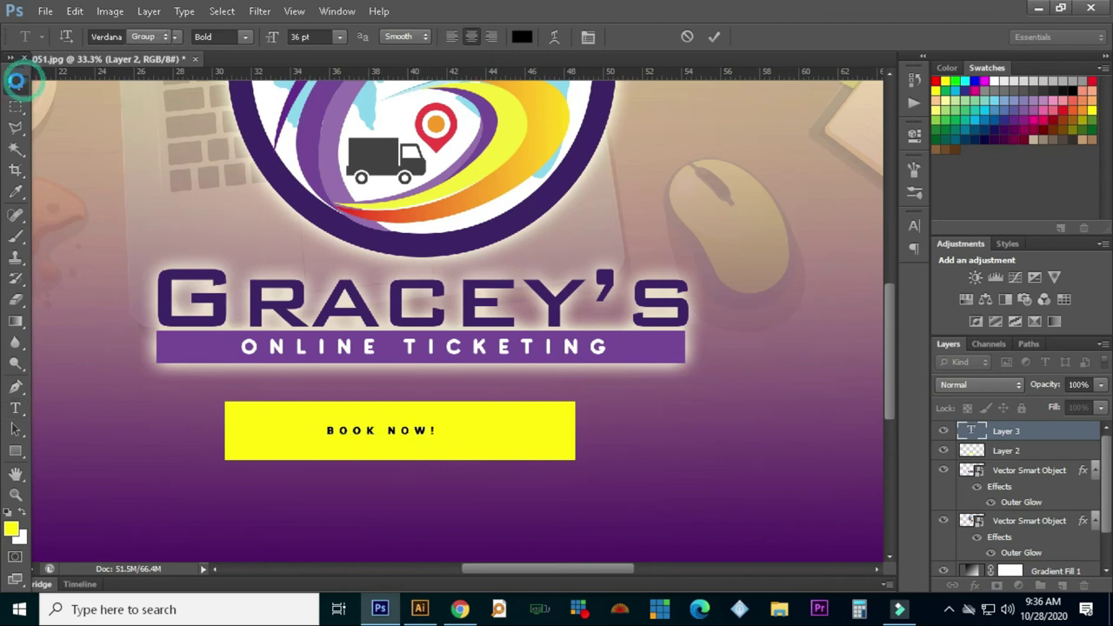
# Enlarge the "BOOK NOW!" text so it spans most of the yellow rectangle's width.
pyautogui.click(17, 84)
pyautogui.hotkey('ctrl', 't')
pyautogui.moveTo(443, 439); pyautogui.dragTo(498, 444)
pyautogui.press('Return')
pyautogui.hotkey('ctrl', '-')
pyautogui.hotkey('ctrl', '-')
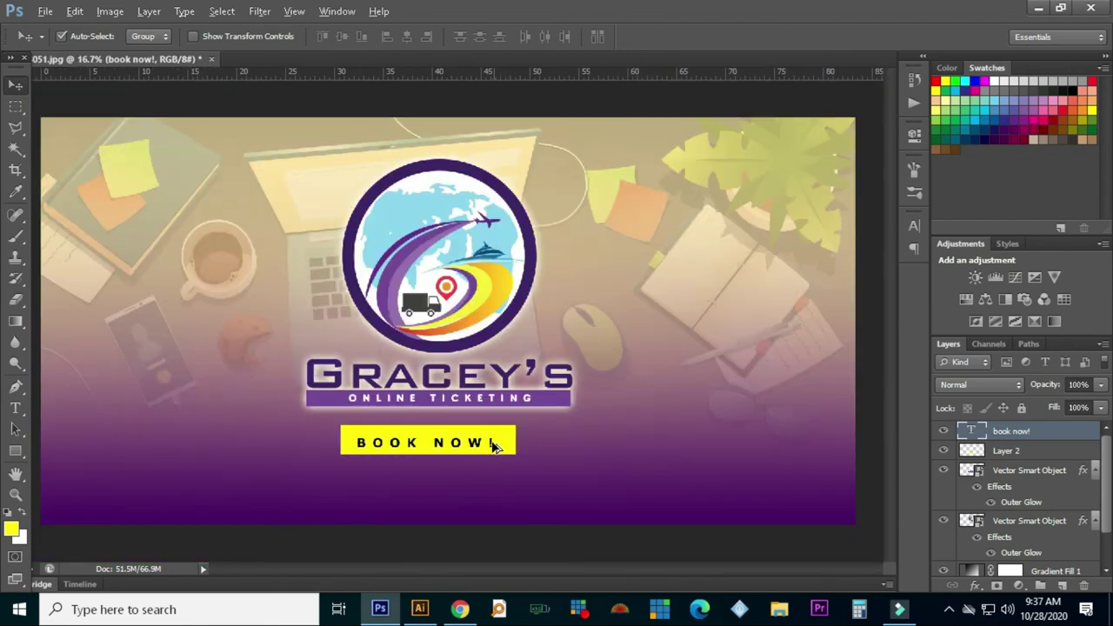
# Align the logo parts, the yellow rectangle and its text to the banner's horizontal centre.
pyautogui.moveTo(410, 550); pyautogui.dragTo(514, 103)
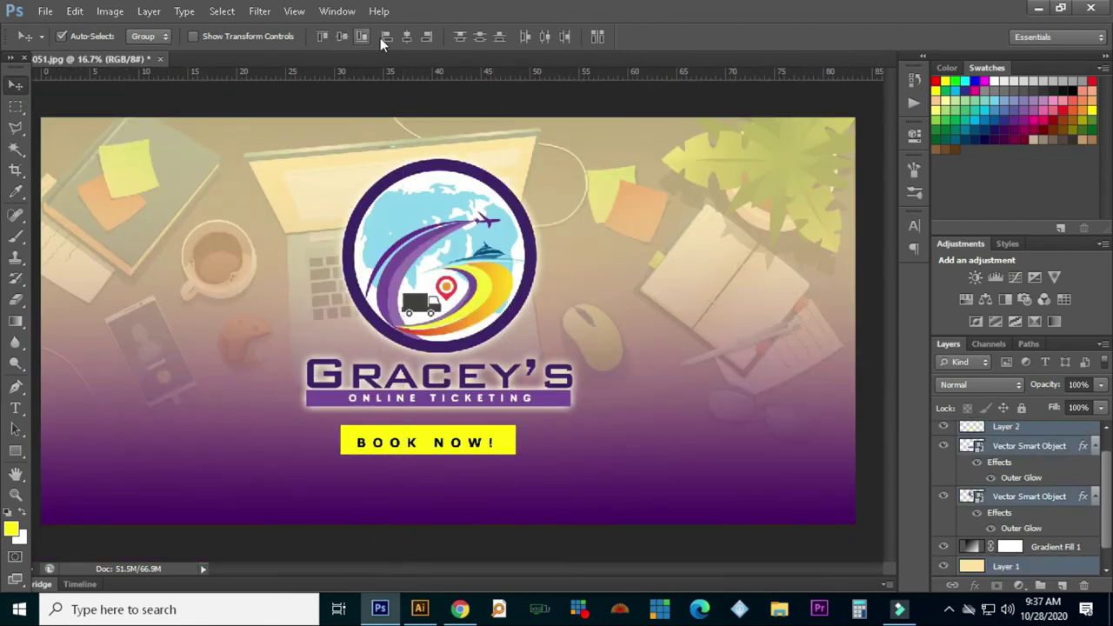
pyautogui.click(408, 38)
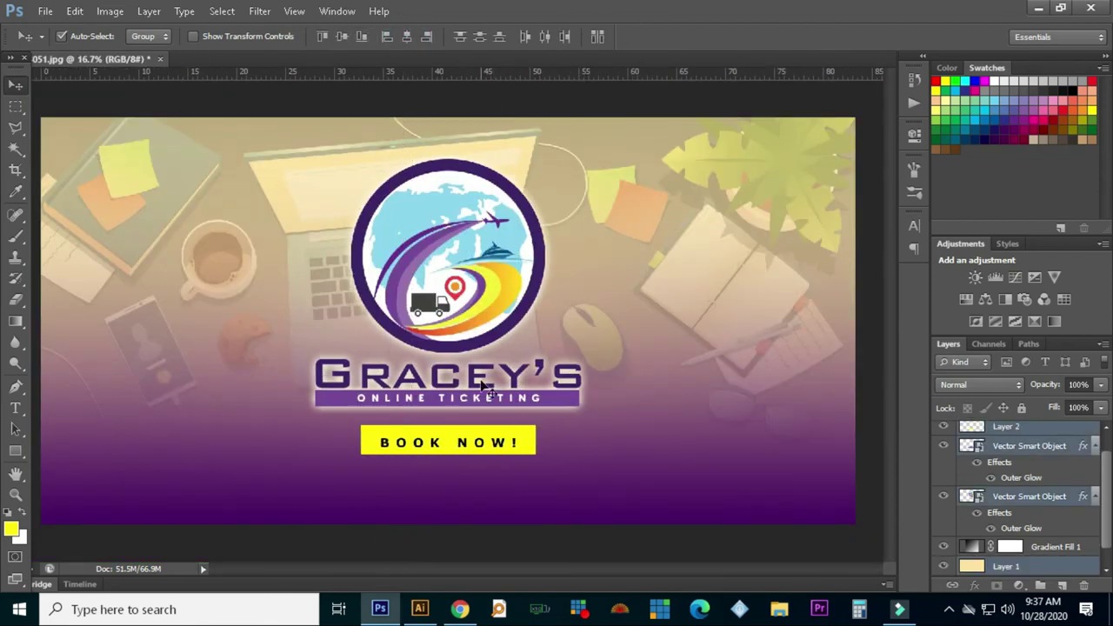
pyautogui.click(458, 555)
# Scale the yellow rectangle and its "BOOK NOW!" text down together below the wordmark.
pyautogui.click(470, 443)
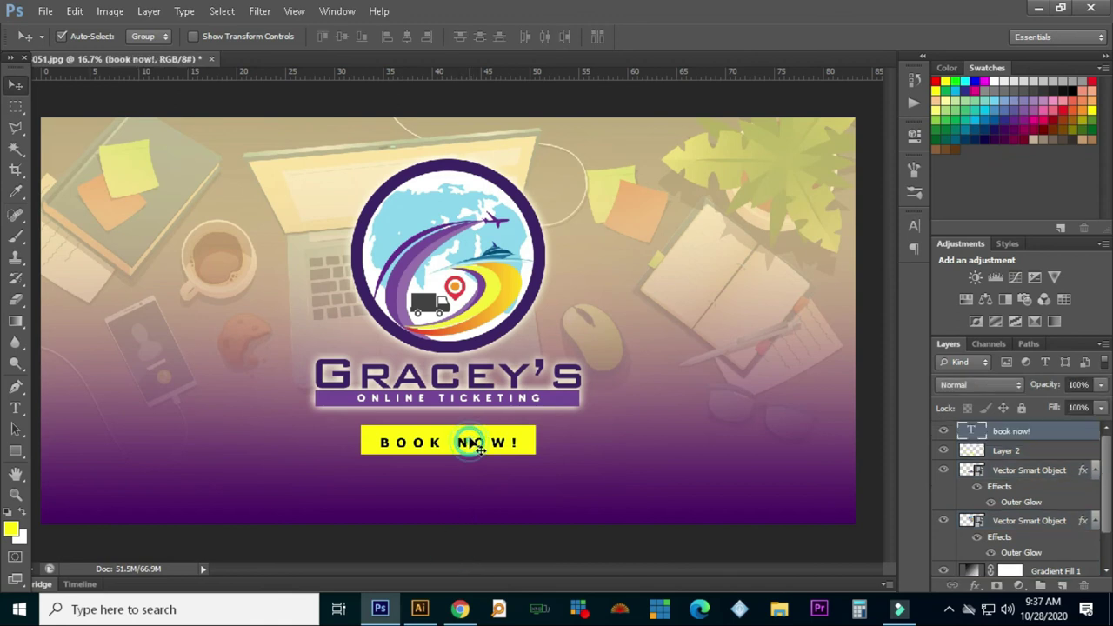
pyautogui.keyDown('shift'); pyautogui.click(526, 443); pyautogui.keyUp('shift')
pyautogui.hotkey('ctrl', 't')
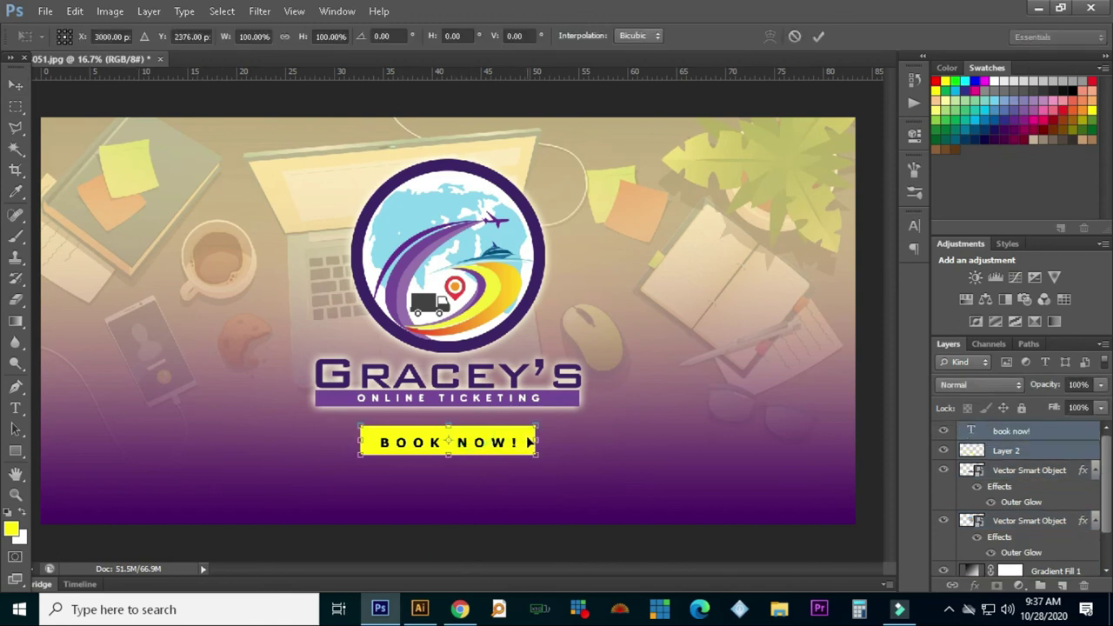
pyautogui.moveTo(536, 427); pyautogui.dragTo(482, 447)
pyautogui.press('Return')
pyautogui.hotkey('ctrl', '-')
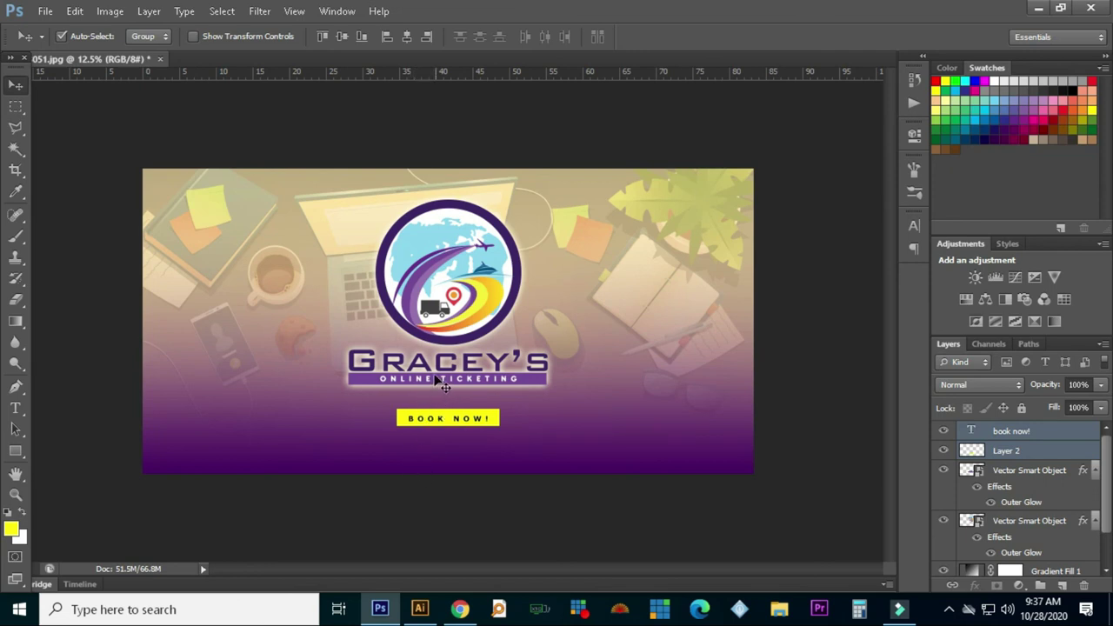
# Move the emblem to the banner's left side, place the wordmark beside it and enlarge the wordmark to roughly fill the remaining width.
pyautogui.moveTo(407, 289); pyautogui.dragTo(254, 336)
pyautogui.moveTo(392, 378); pyautogui.dragTo(381, 311)
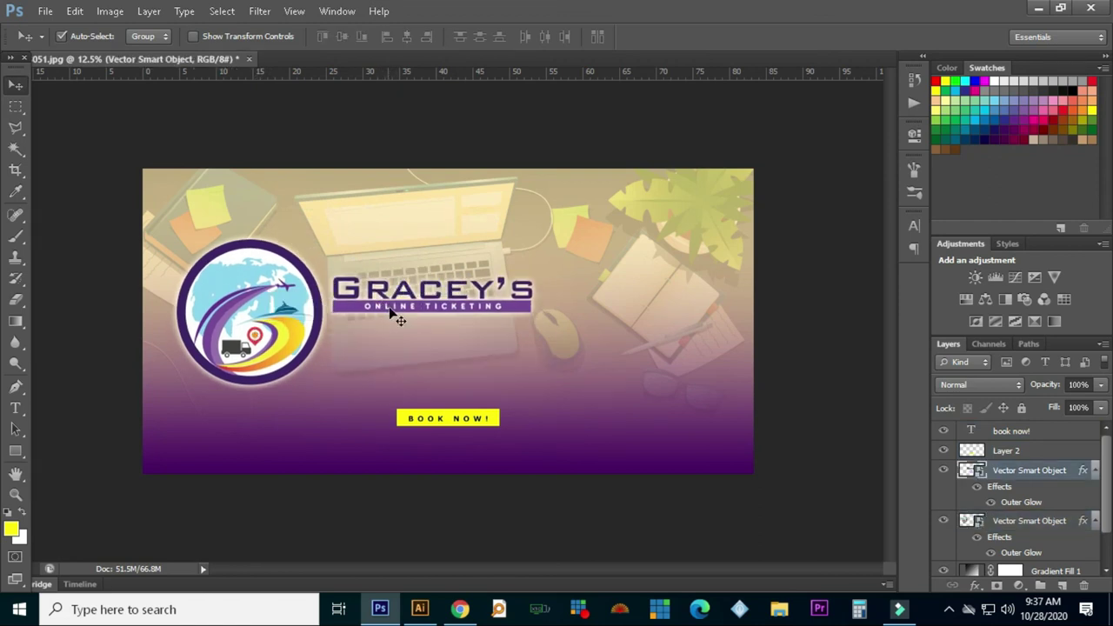
pyautogui.hotkey('ctrl', 't')
pyautogui.moveTo(533, 313); pyautogui.dragTo(737, 412)
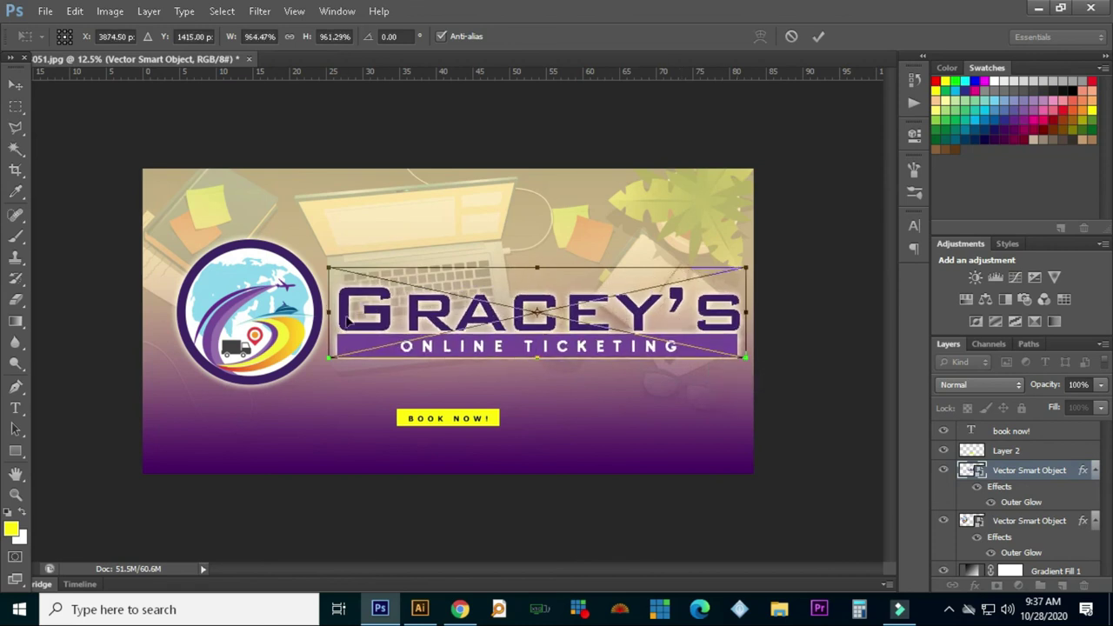
pyautogui.press('Return')
# Shrink the emblem, bring it close to the wordmark's left end and shift both logo parts slightly left and up.
pyautogui.click(287, 311)
pyautogui.hotkey('ctrl', 't')
pyautogui.moveTo(319, 245); pyautogui.dragTo(304, 258)
pyautogui.press('Return')
pyautogui.moveTo(296, 325); pyautogui.dragTo(319, 336)
pyautogui.keyDown('shift'); pyautogui.click(464, 355); pyautogui.keyUp('shift')
pyautogui.moveTo(464, 356); pyautogui.dragTo(376, 345)
# Move the "BOOK NOW!" button up beneath the wordmark and scale it down slightly together with both logo parts.
pyautogui.moveTo(435, 419)
pyautogui.mouseDown()
pyautogui.moveTo(464, 406)
pyautogui.moveTo(415, 422)
pyautogui.mouseUp()
pyautogui.moveTo(402, 417); pyautogui.dragTo(448, 389)
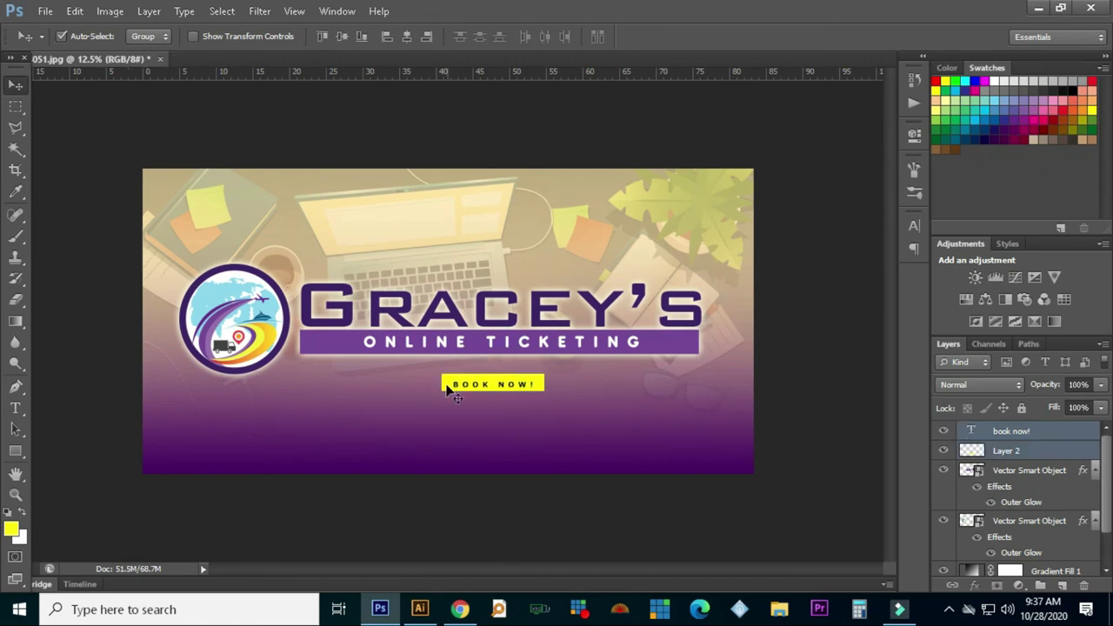
pyautogui.keyDown('shift'); pyautogui.click(274, 335); pyautogui.keyUp('shift')
pyautogui.keyDown('shift'); pyautogui.click(459, 342); pyautogui.keyUp('shift')
pyautogui.hotkey('ctrl', 't')
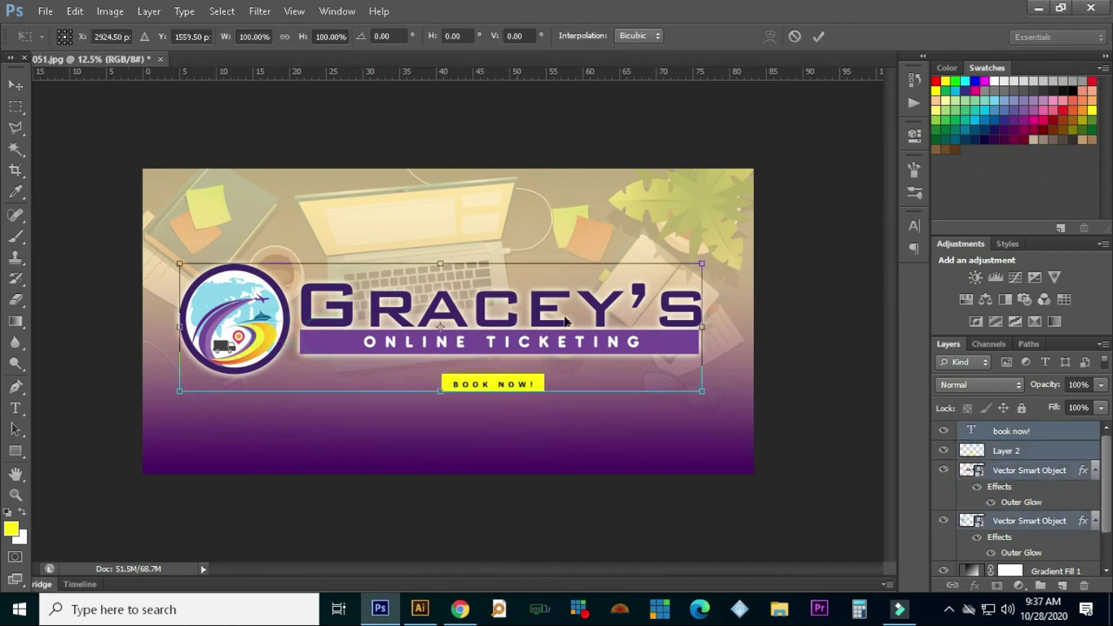
pyautogui.moveTo(693, 266); pyautogui.dragTo(547, 337)
pyautogui.press('Return')
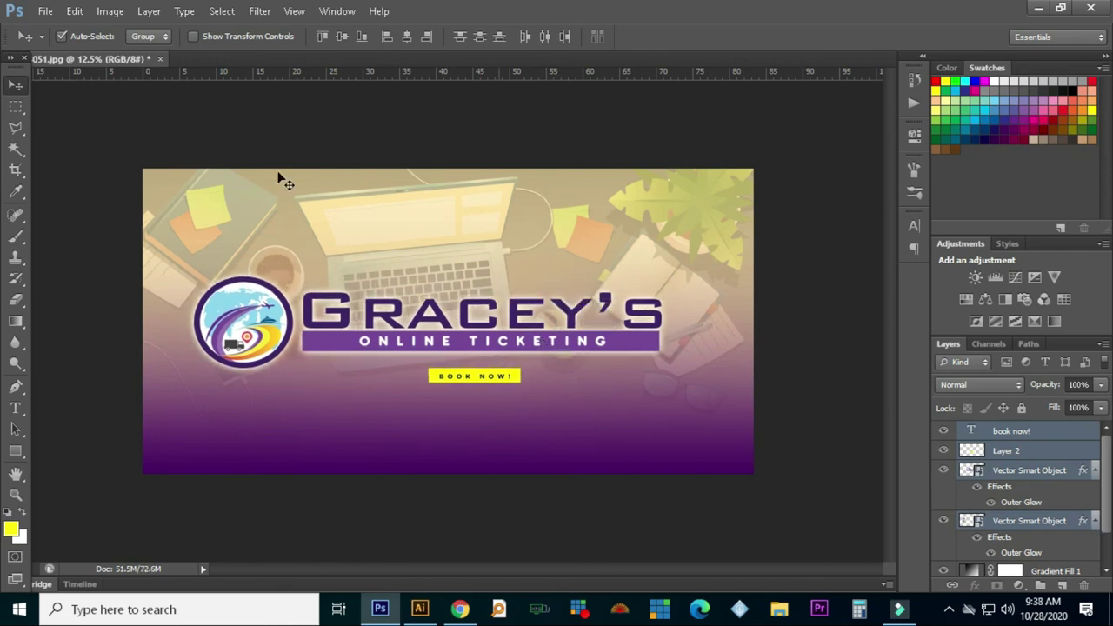
# Place the image qwqwqwqw from the grace logo folder over the banner.
pyautogui.click(43, 11)
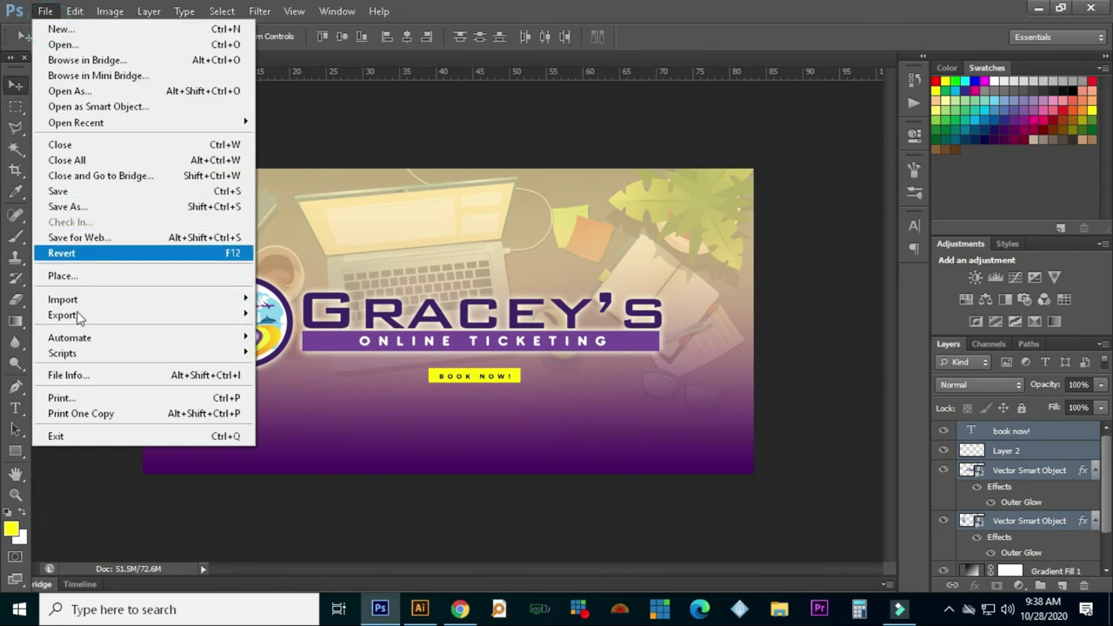
pyautogui.click(76, 277)
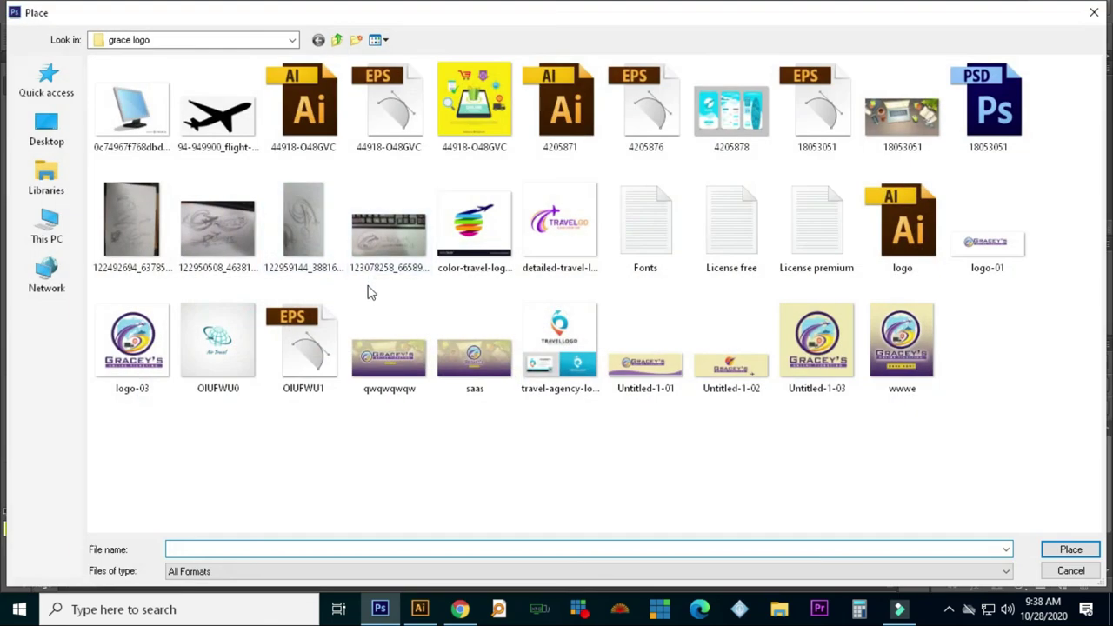
pyautogui.doubleClick(388, 355)
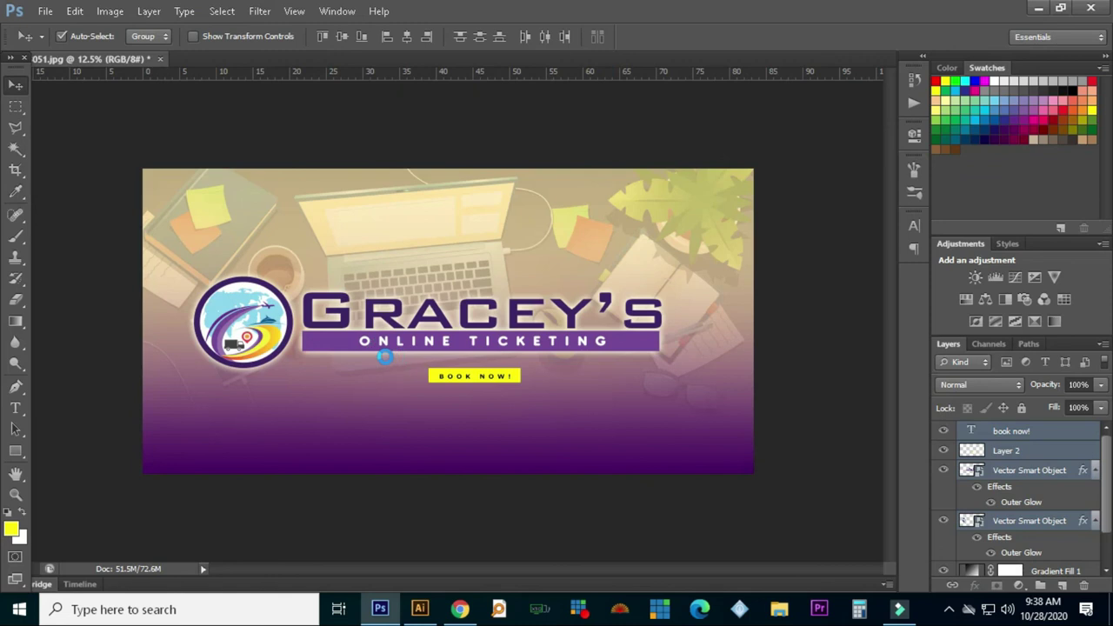
pyautogui.press('Return')
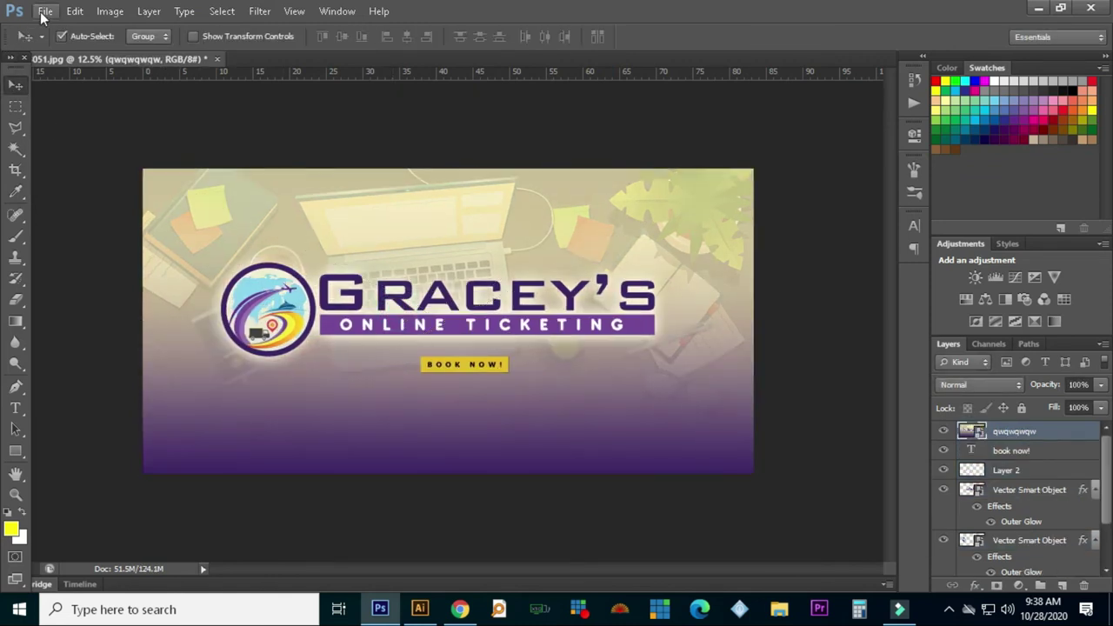
# Place the image saas from the grace logo folder over the banner.
pyautogui.click(44, 11)
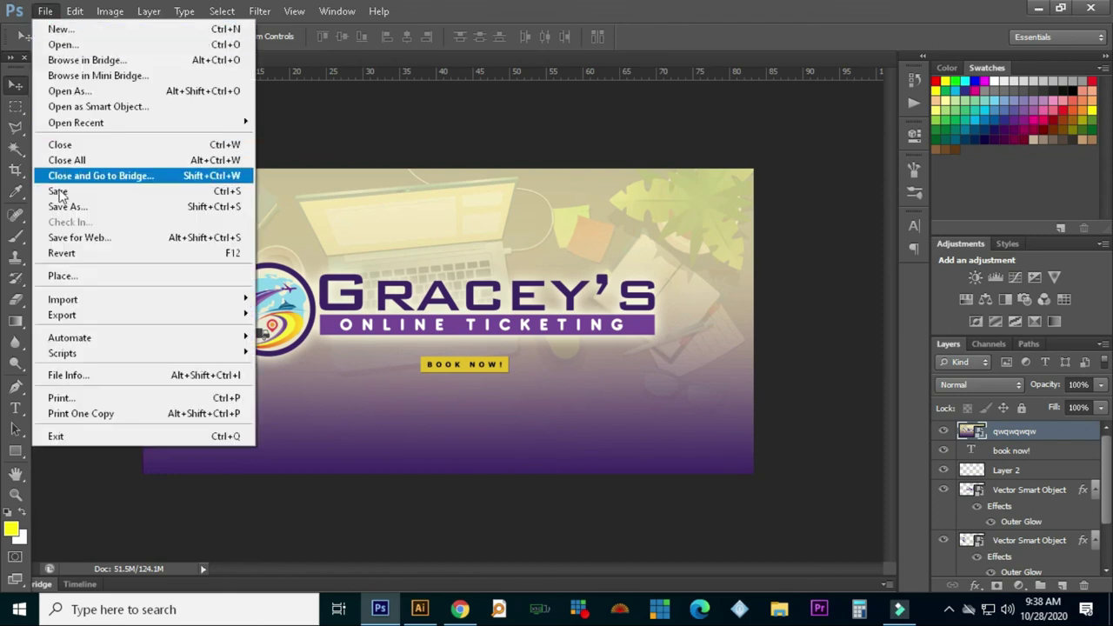
pyautogui.click(62, 276)
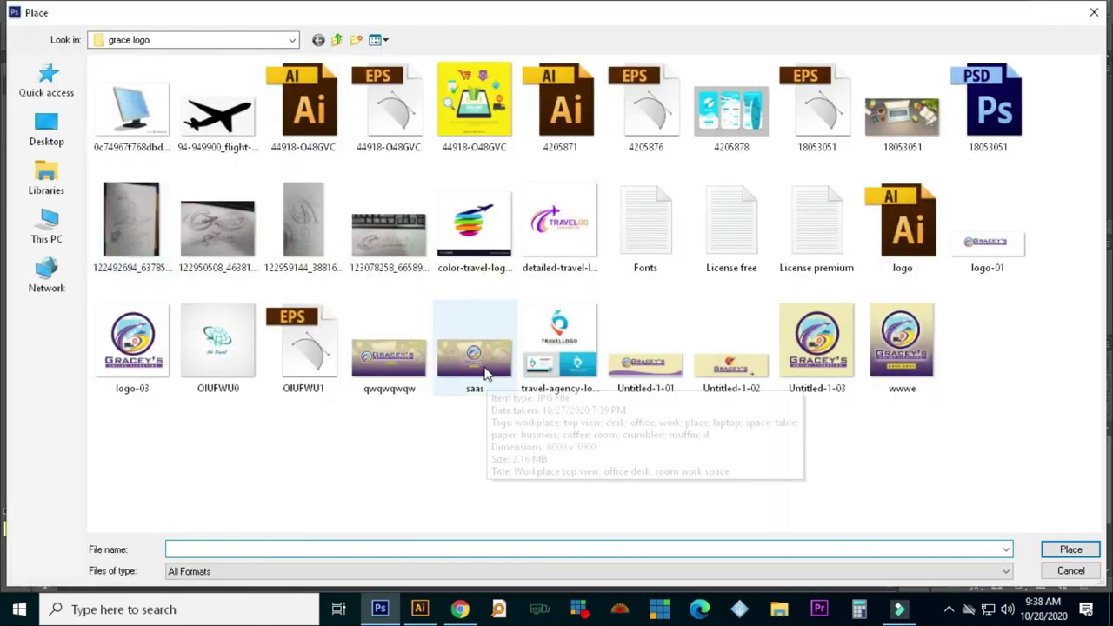
pyautogui.doubleClick(478, 360)
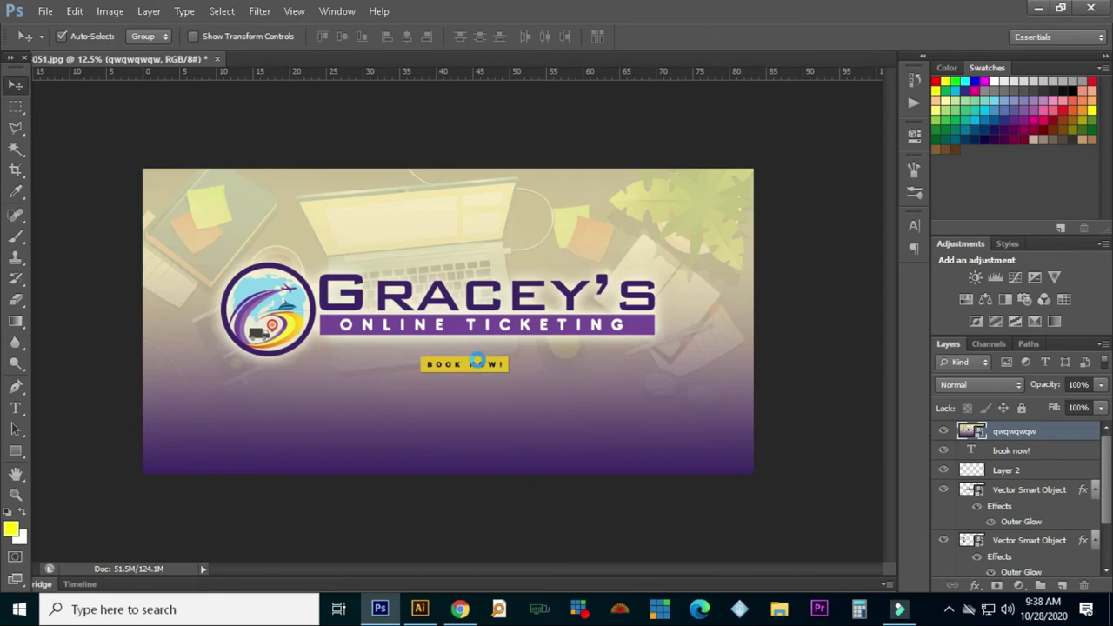
pyautogui.press('Return')
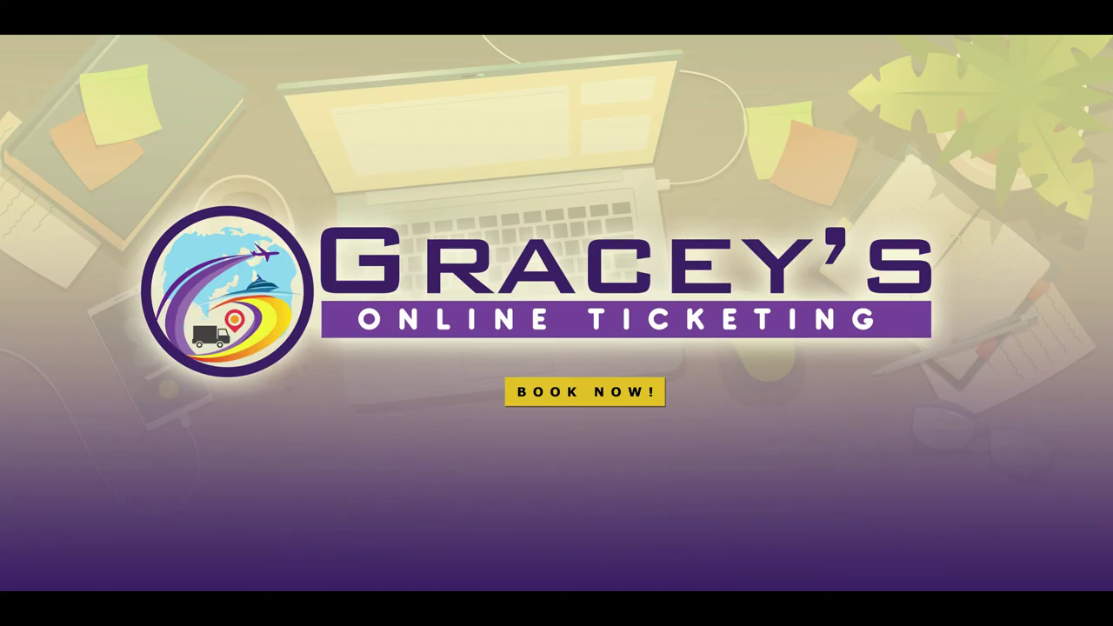